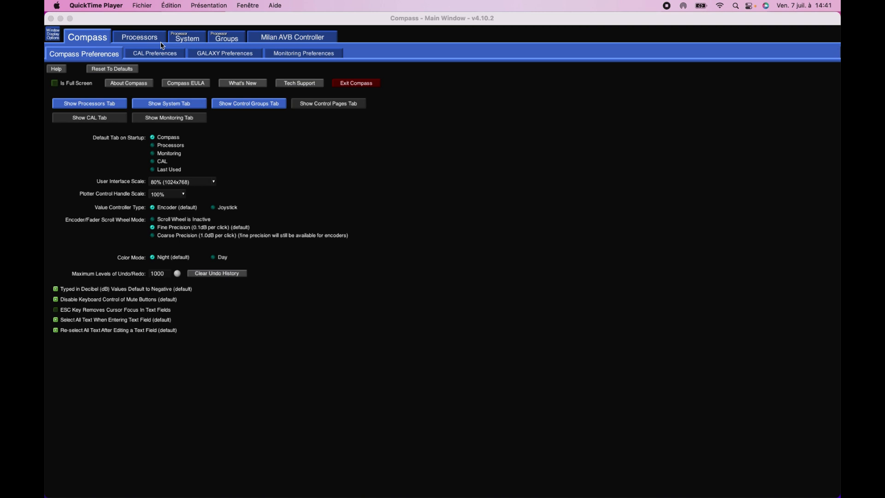
# - Enable the Control Pages, Monitoring and CAL tabs in the Compass Preferences
pyautogui.click(149, 20)
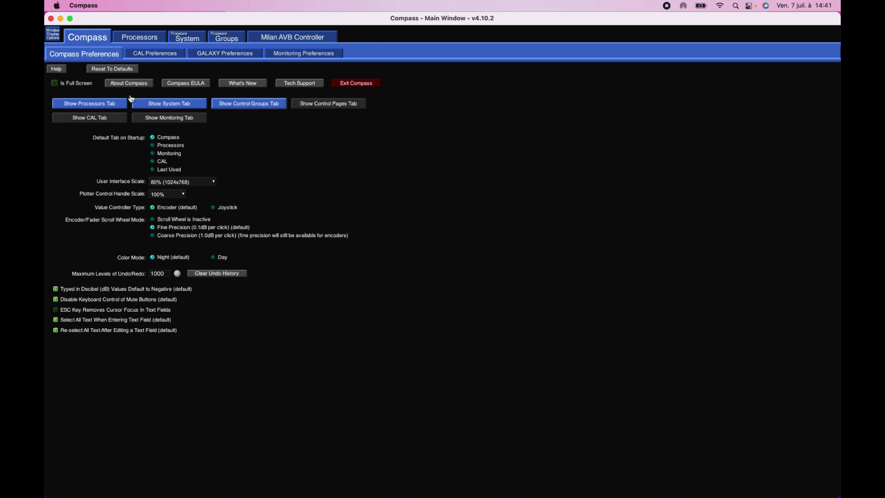
pyautogui.click(323, 105)
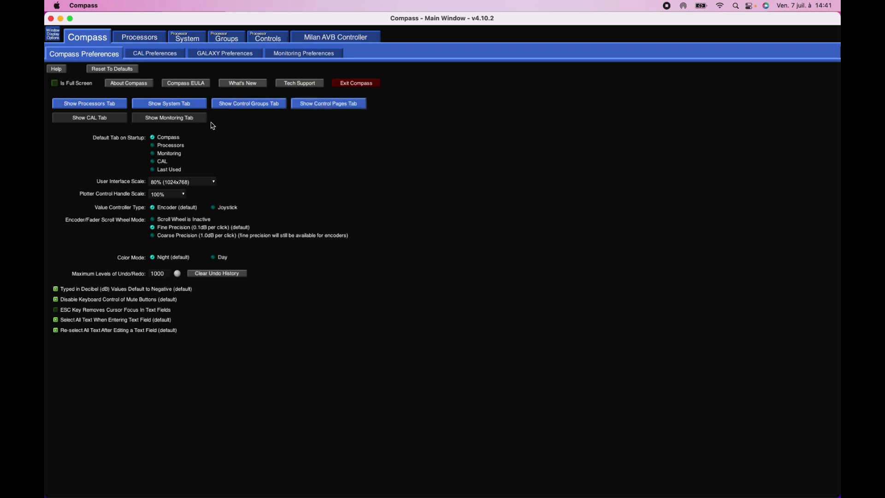
pyautogui.click(195, 121)
pyautogui.click(81, 121)
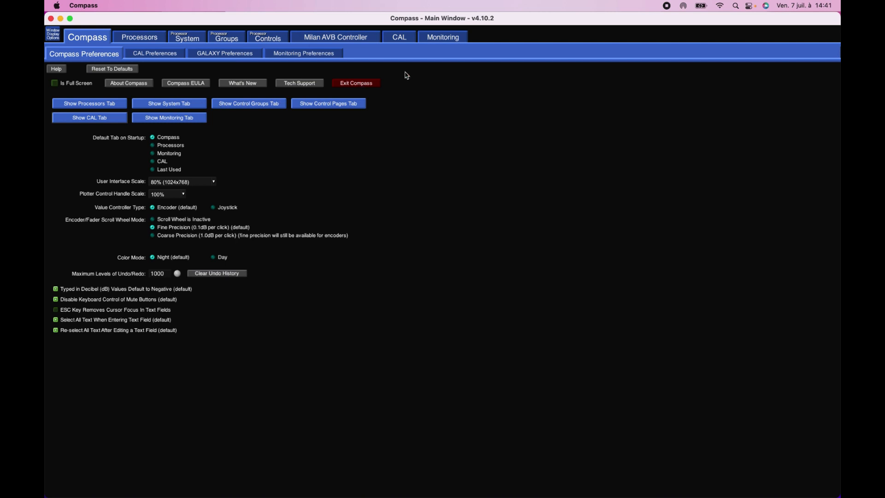
pyautogui.click(77, 122)
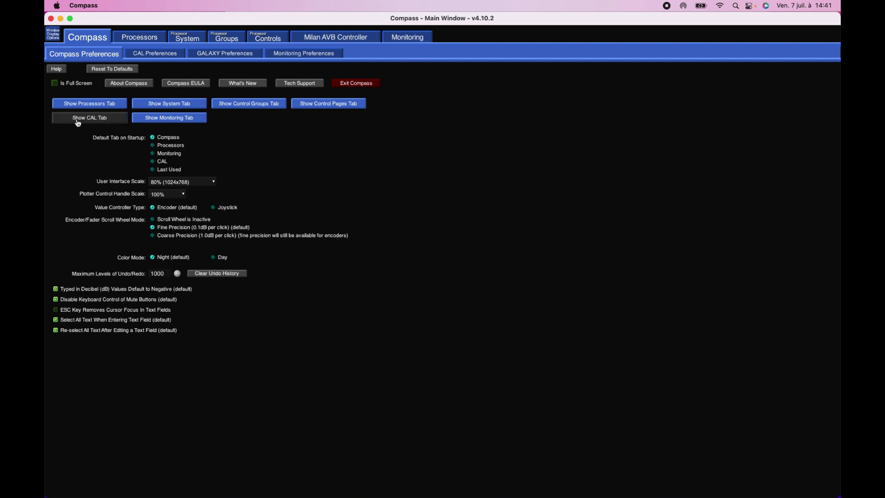
pyautogui.click(78, 121)
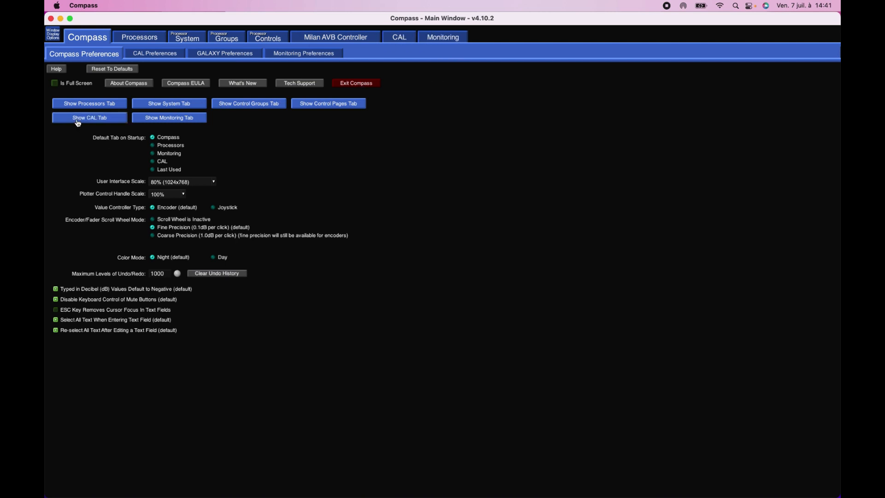
# - Look at the Monitoring inventory and the Milan AVB Controller page
pyautogui.click(437, 42)
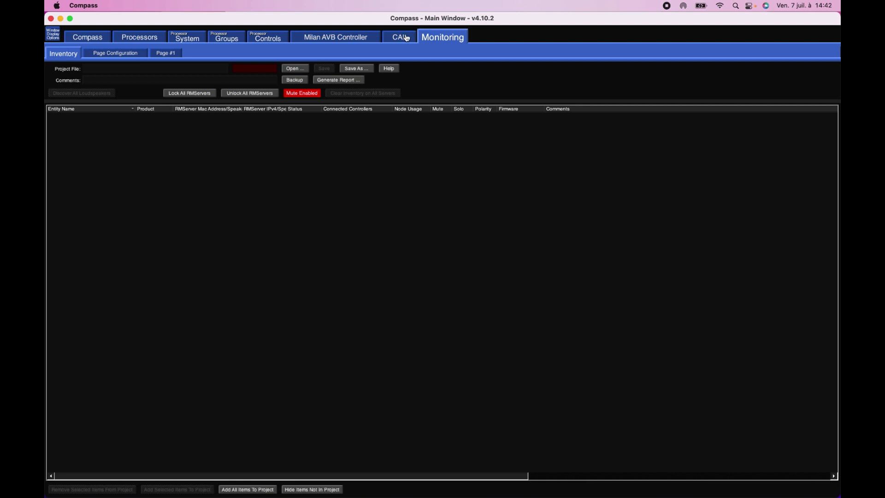
pyautogui.click(311, 41)
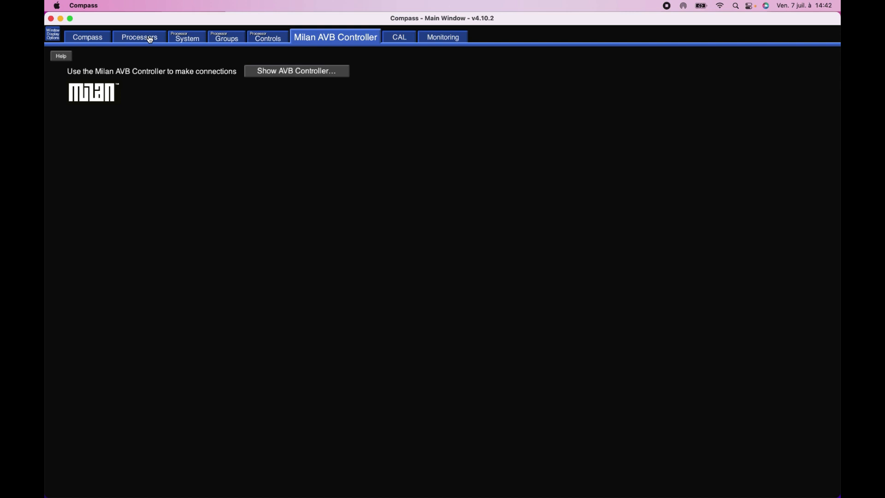
# - In the Compass Preferences, hide the CAL, Monitoring, Control Pages, Control Groups and System tabs
pyautogui.click(90, 40)
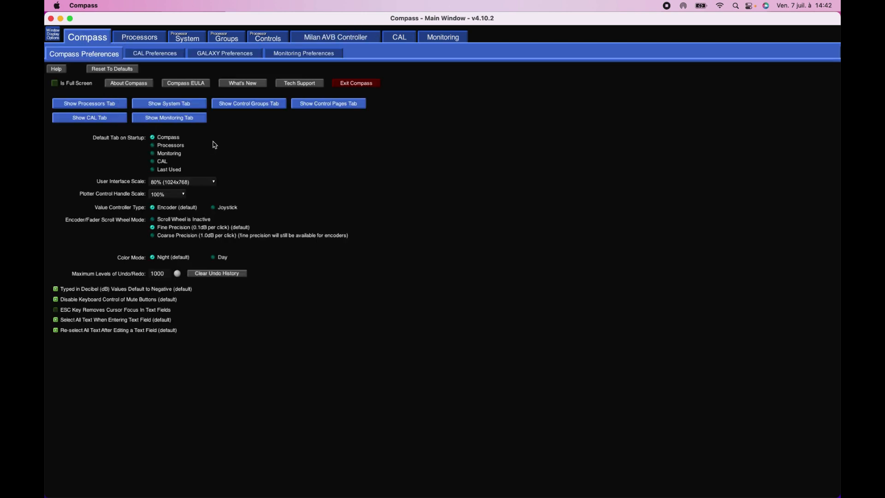
pyautogui.click(94, 117)
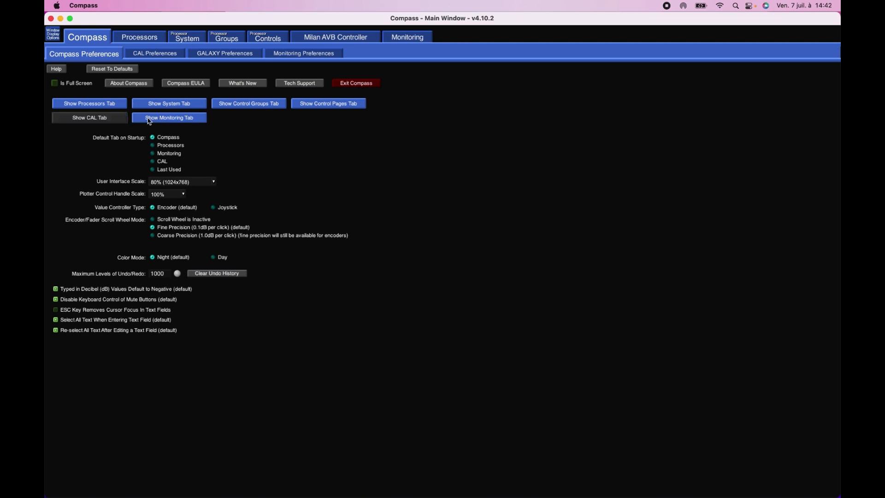
pyautogui.click(186, 119)
pyautogui.click(357, 107)
pyautogui.click(268, 104)
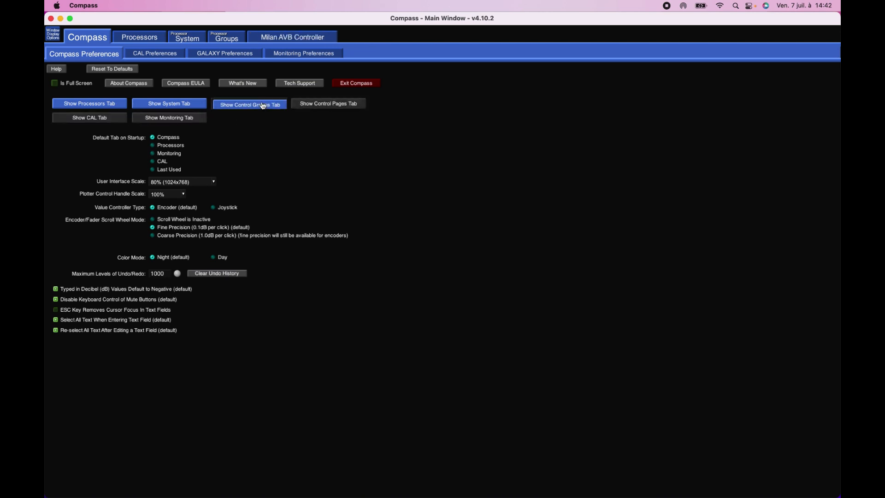
pyautogui.click(193, 105)
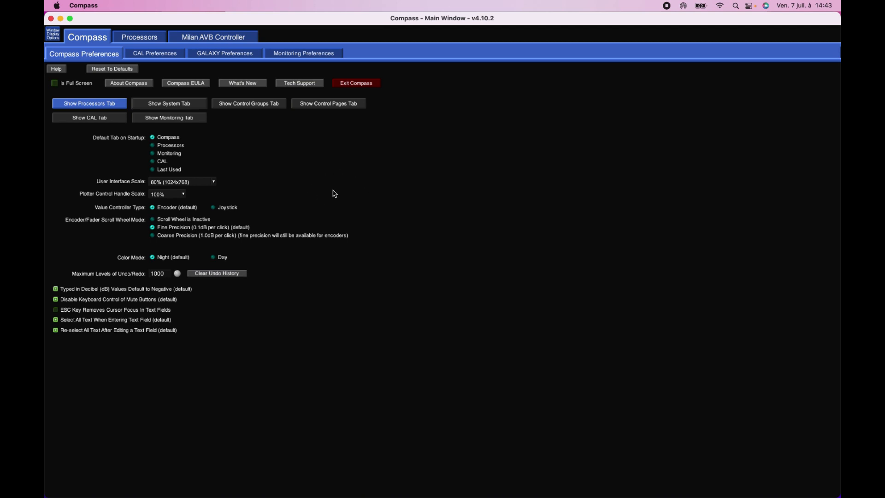
# - Try the Joystick value controller type and the Day color mode, restoring the Encoder and Night defaults
pyautogui.click(228, 208)
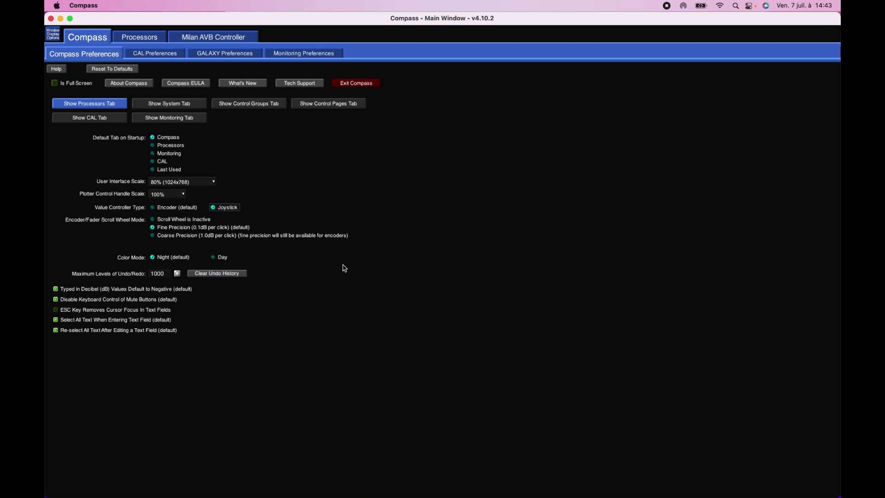
pyautogui.click(158, 210)
pyautogui.click(228, 258)
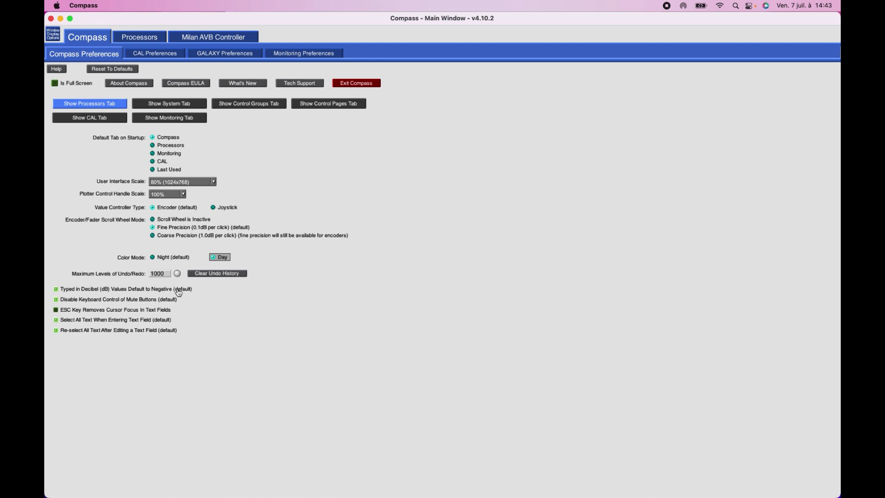
pyautogui.click(166, 259)
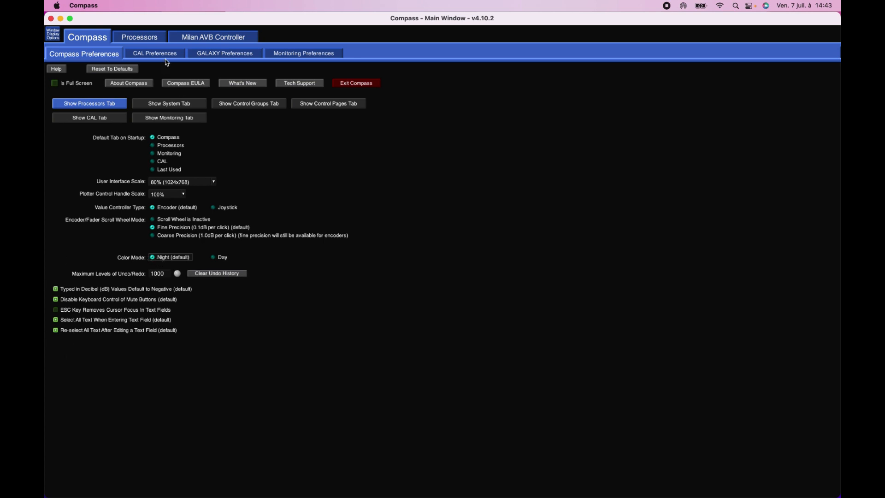
# - Review the GALAXY preferences for startup, snapshot recall, linking, controls and global linking, plus the Monitoring preferences
pyautogui.click(241, 56)
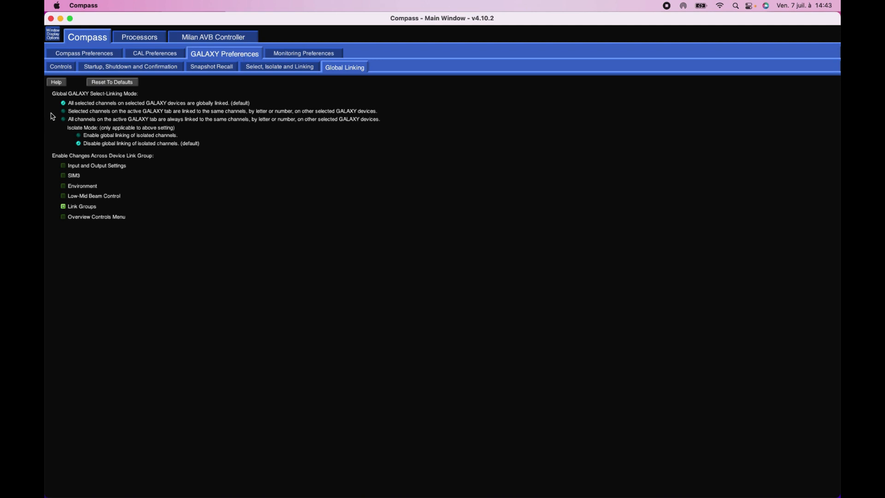
pyautogui.click(131, 69)
pyautogui.click(226, 72)
pyautogui.click(267, 69)
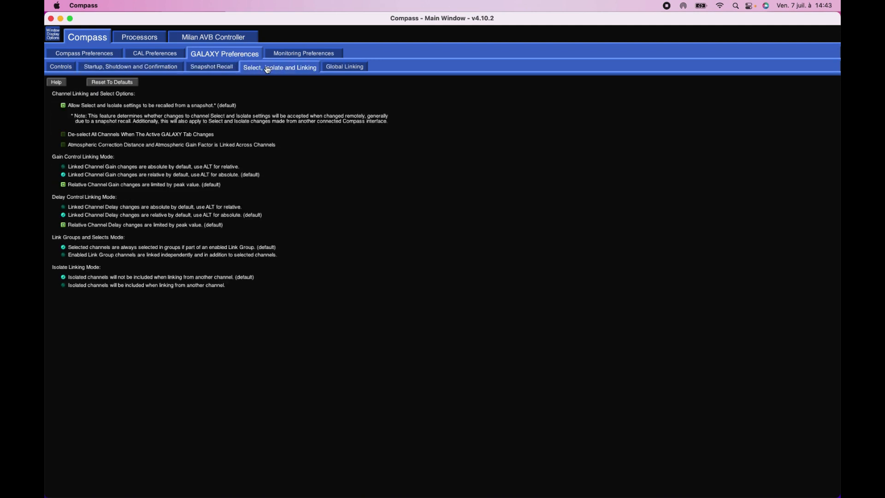
pyautogui.click(55, 69)
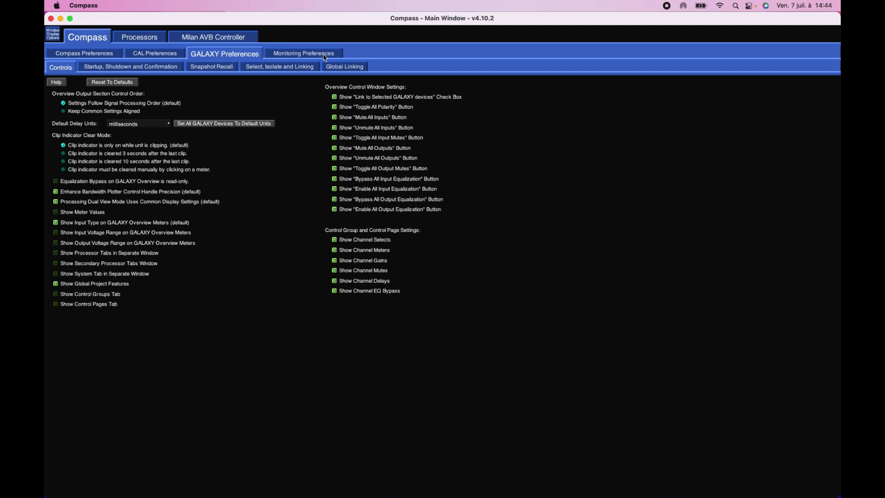
pyautogui.click(332, 69)
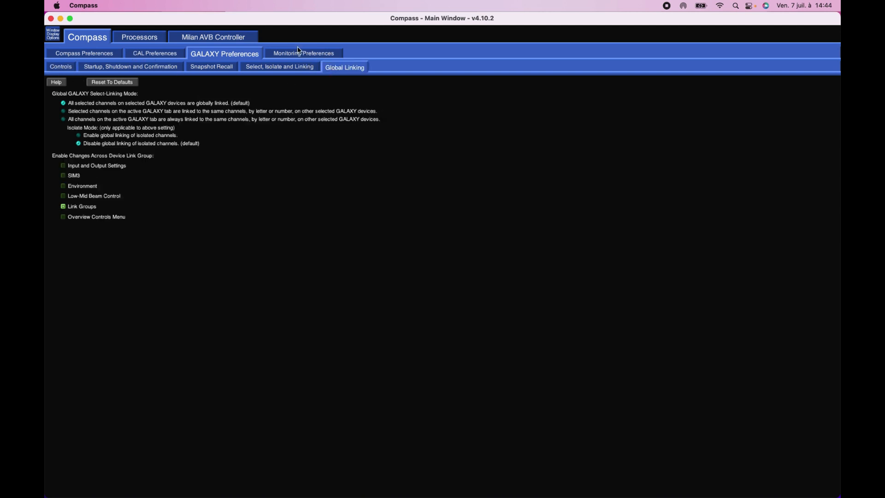
pyautogui.click(301, 54)
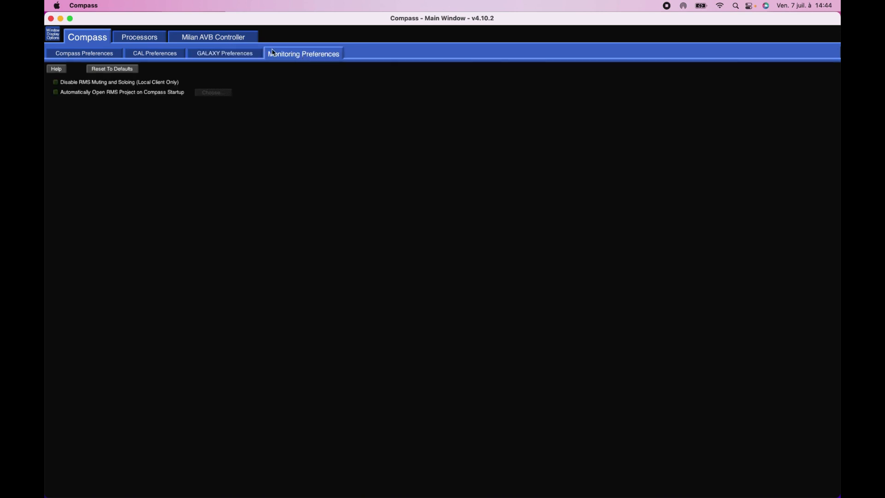
# - Switch the GALAXY-1 processor in the Processors inventory to virtual operation
pyautogui.click(154, 41)
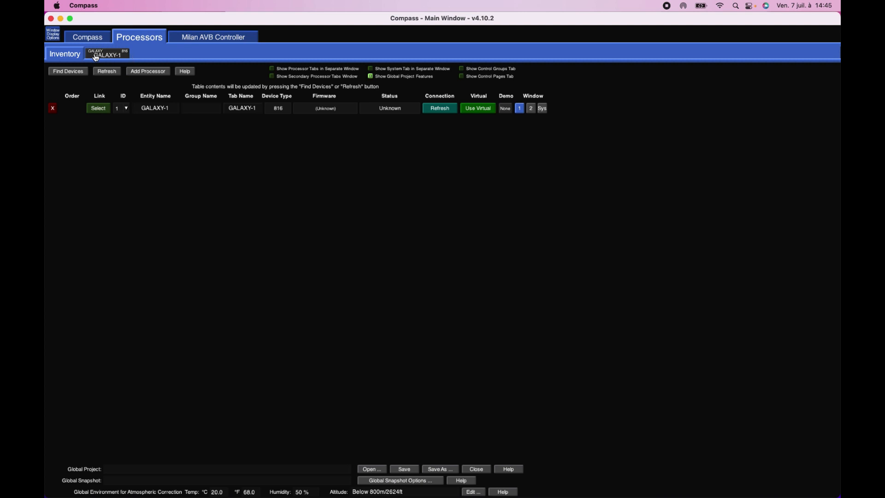
pyautogui.click(476, 109)
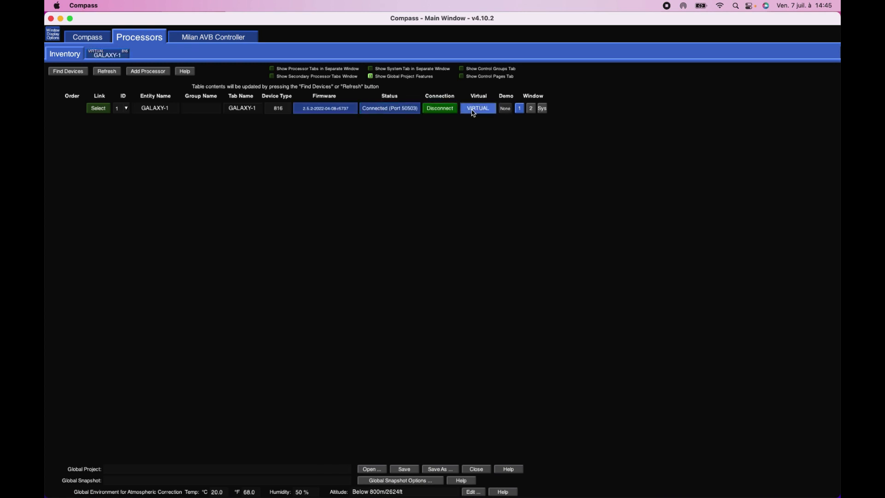
# - In GALAXY-1's Input and Output settings, set the source of input channel A to Analog
pyautogui.click(109, 56)
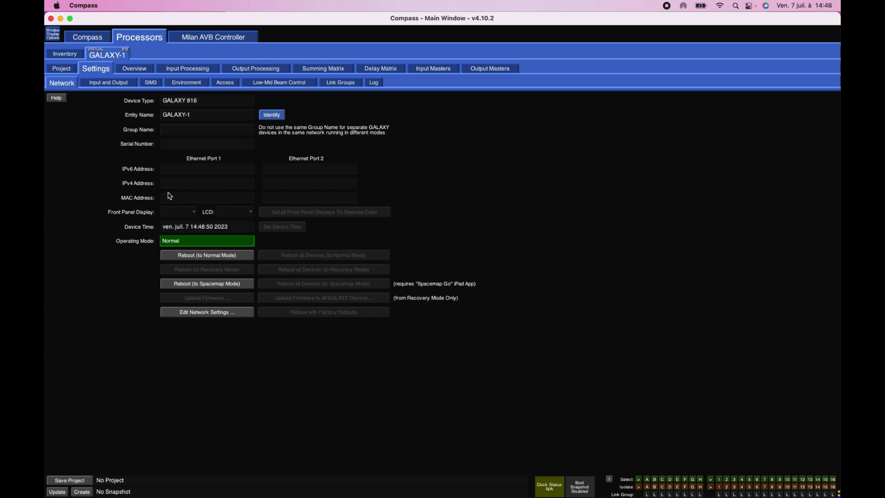
pyautogui.click(106, 84)
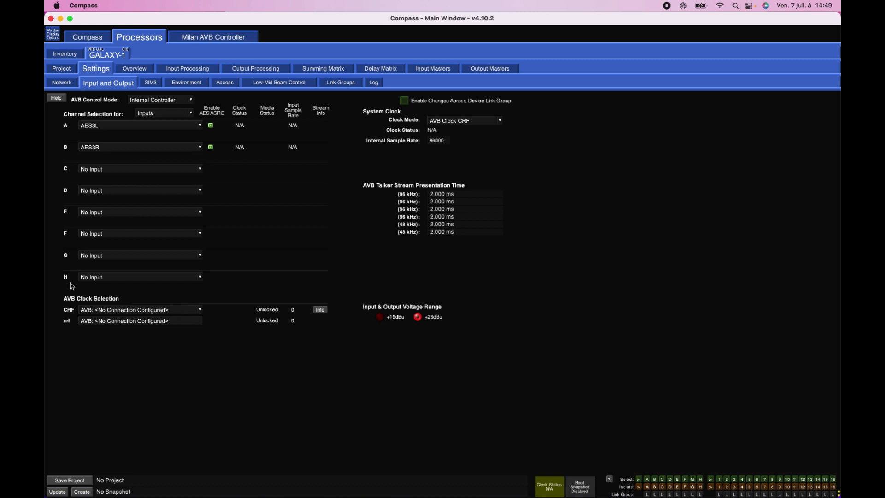
pyautogui.click(130, 131)
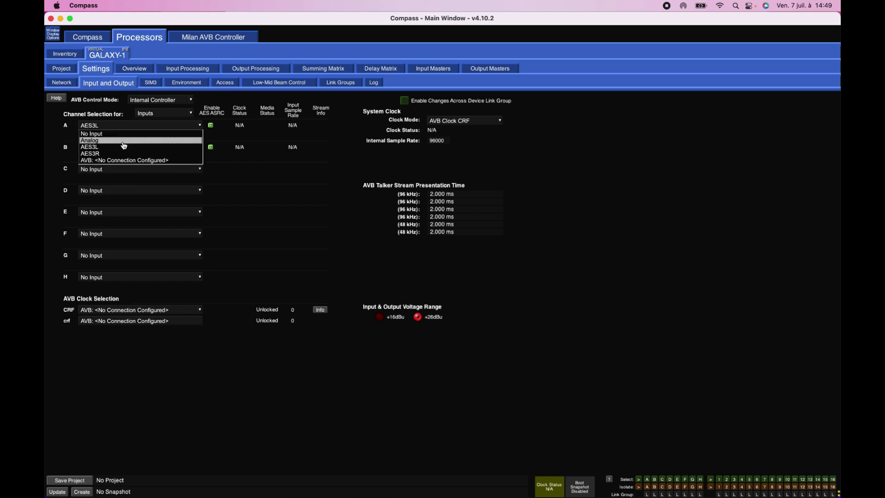
pyautogui.click(123, 142)
pyautogui.click(503, 273)
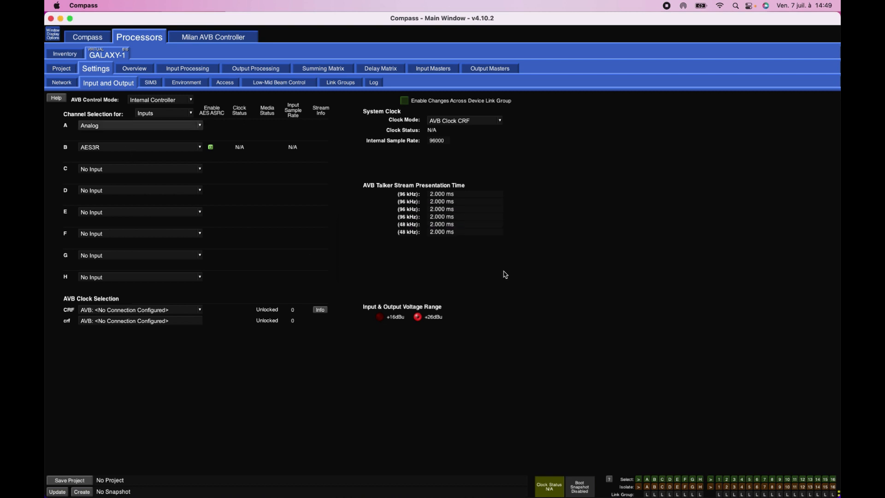
# - Reset input channel A to No Input, and set channels B and C to AES3R and channel D to Analog
pyautogui.click(134, 150)
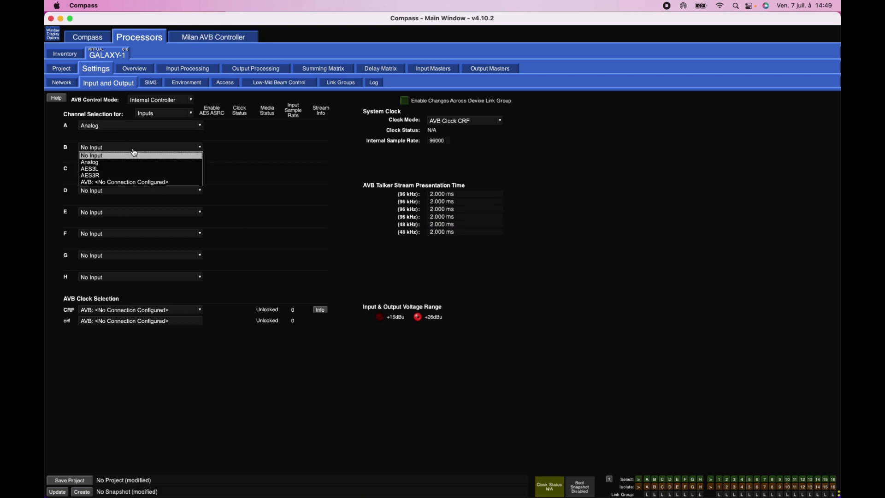
pyautogui.click(124, 175)
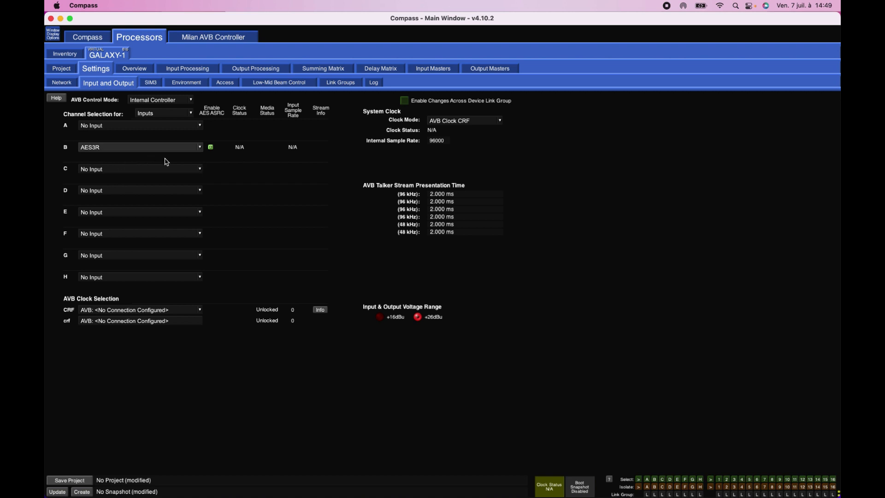
pyautogui.click(103, 170)
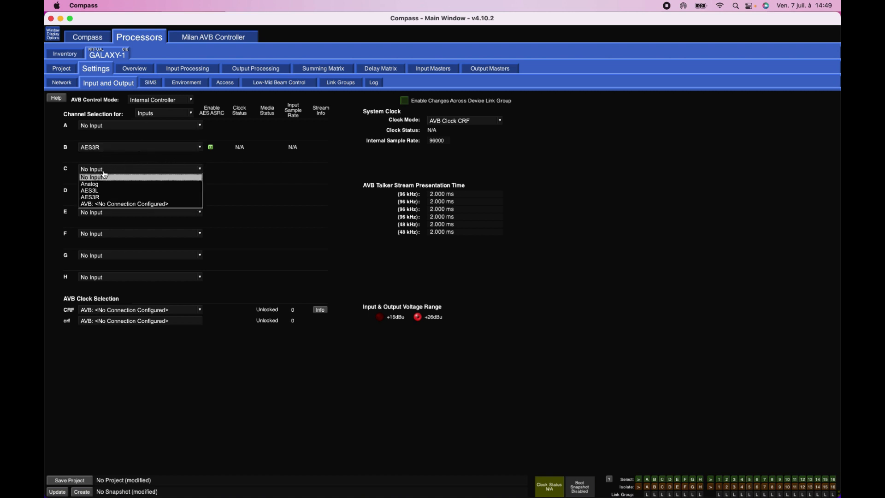
pyautogui.click(105, 198)
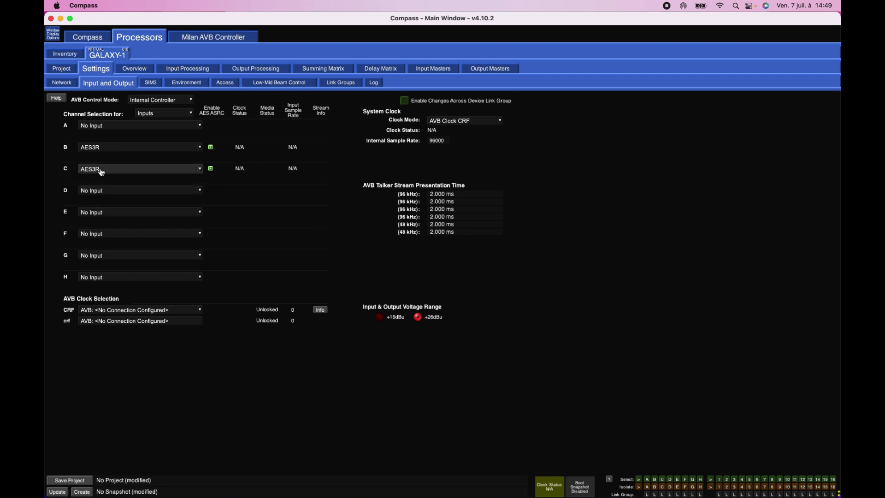
pyautogui.click(101, 191)
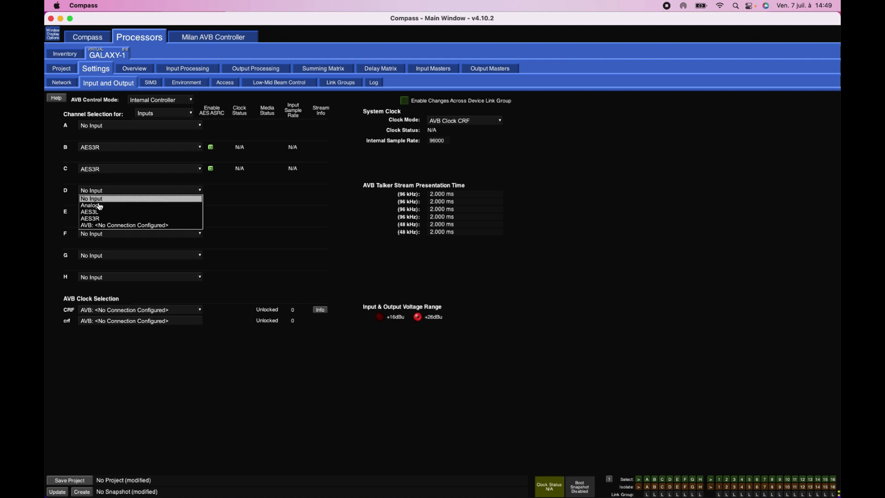
pyautogui.click(99, 205)
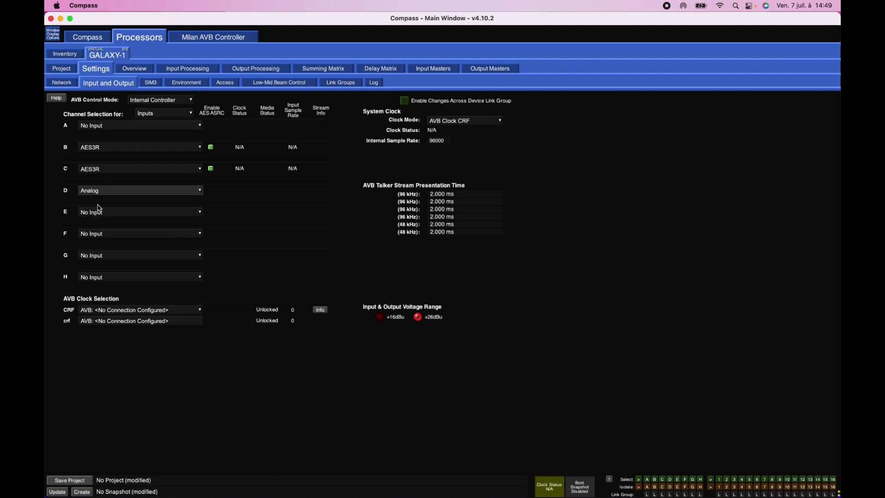
# - Try to assign an AVB source to input channel E, closing the AVB browser without connecting a stream
pyautogui.click(98, 212)
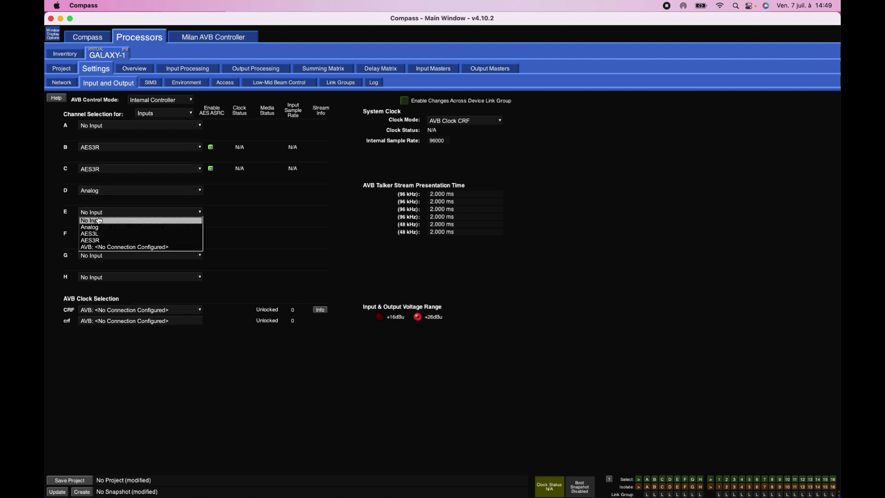
pyautogui.click(101, 248)
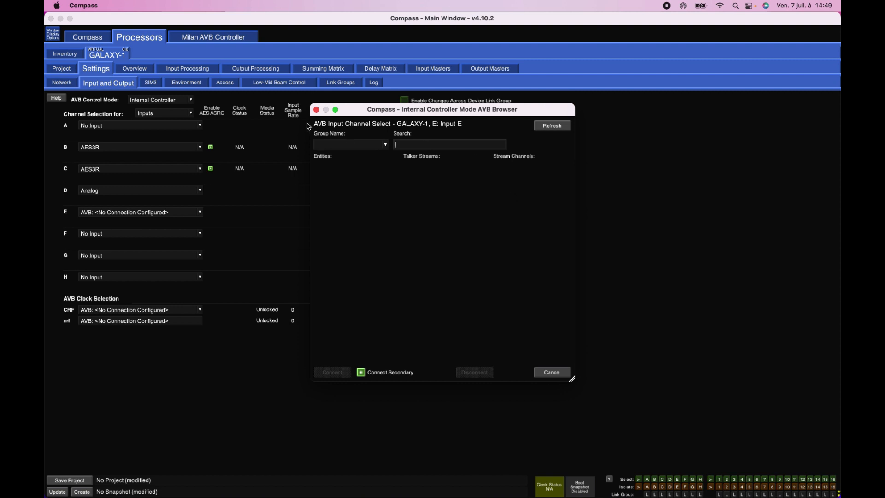
pyautogui.click(316, 110)
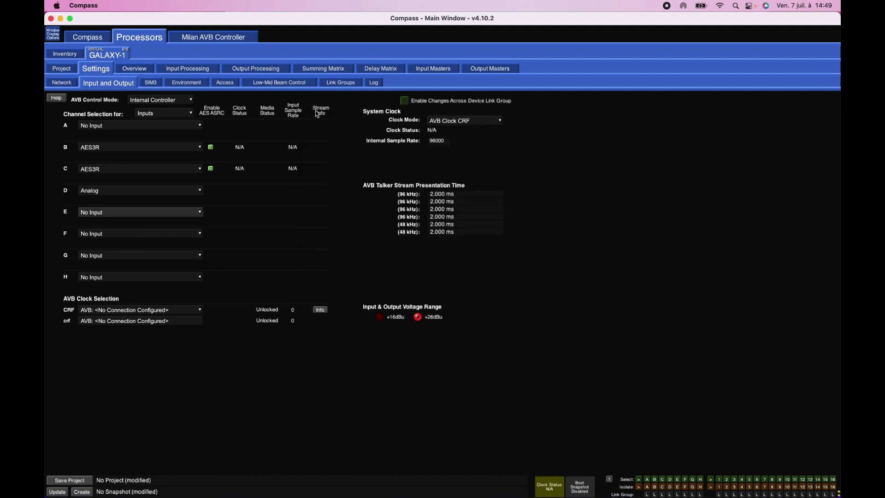
# - Show the overview of GALAXY-1's input and output channels
pyautogui.click(147, 71)
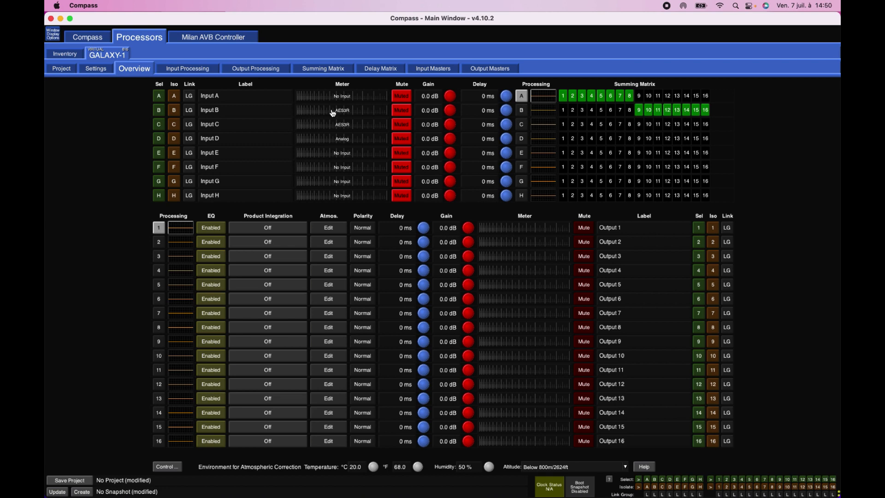
# - Check the input channel sources in the Input and Output settings and return to the overview's input labels
pyautogui.click(96, 69)
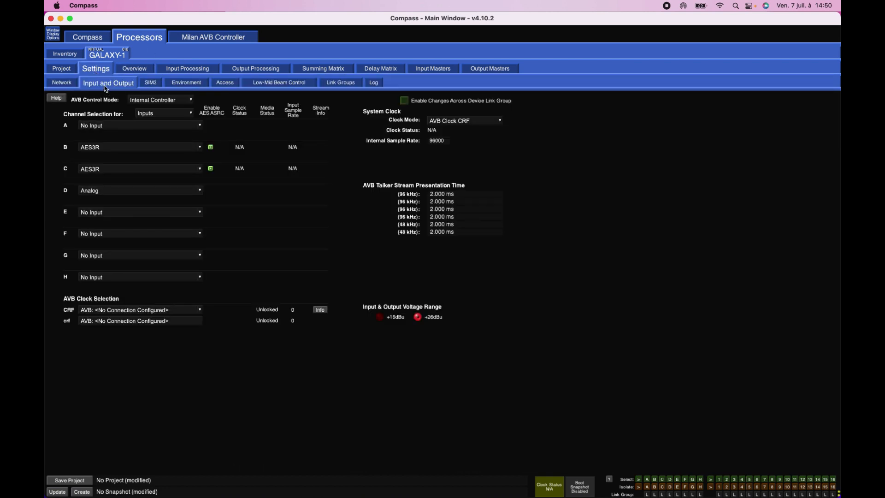
pyautogui.click(135, 70)
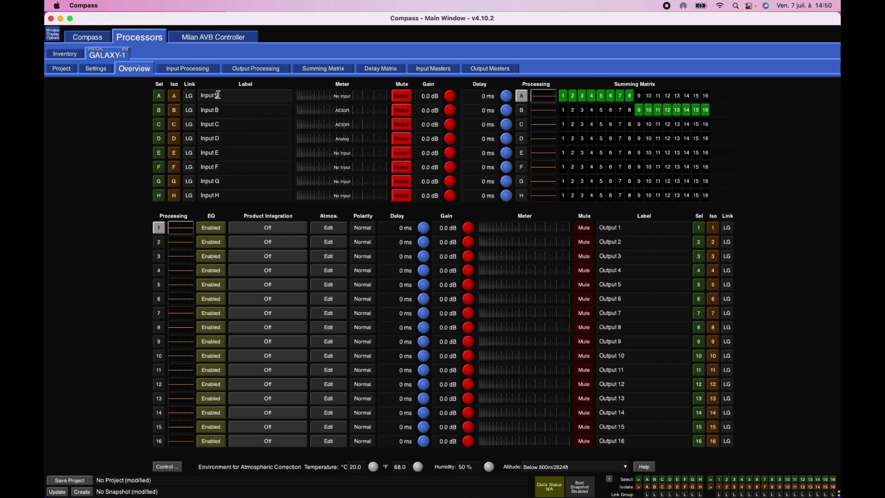
pyautogui.click(222, 111)
# - Toggle the mute of input channels A and B off and back on in the overview
pyautogui.click(402, 97)
pyautogui.click(404, 112)
pyautogui.click(403, 99)
pyautogui.click(403, 113)
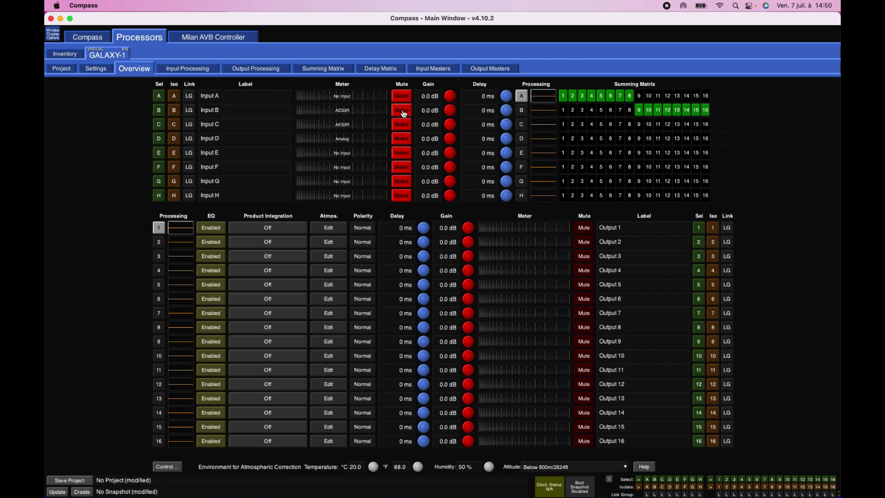
# - Adjust the gain of input A and reset it to 0 dB
pyautogui.moveTo(453, 98)
pyautogui.mouseDown()
pyautogui.moveTo(460, 96)
pyautogui.moveTo(441, 95)
pyautogui.moveTo(462, 91)
pyautogui.mouseUp()
pyautogui.doubleClick(428, 96)
pyautogui.write('0')
pyautogui.press('Return')
# - Try adjusting the delay of input A, leaving it at 0 ms
pyautogui.click(488, 98)
pyautogui.doubleClick(487, 98)
pyautogui.moveTo(505, 95); pyautogui.dragTo(452, 104)
pyautogui.doubleClick(492, 95)
pyautogui.click(480, 96)
# - View input A's processing page and return to the channel overview, repeating the visit once
pyautogui.click(543, 101)
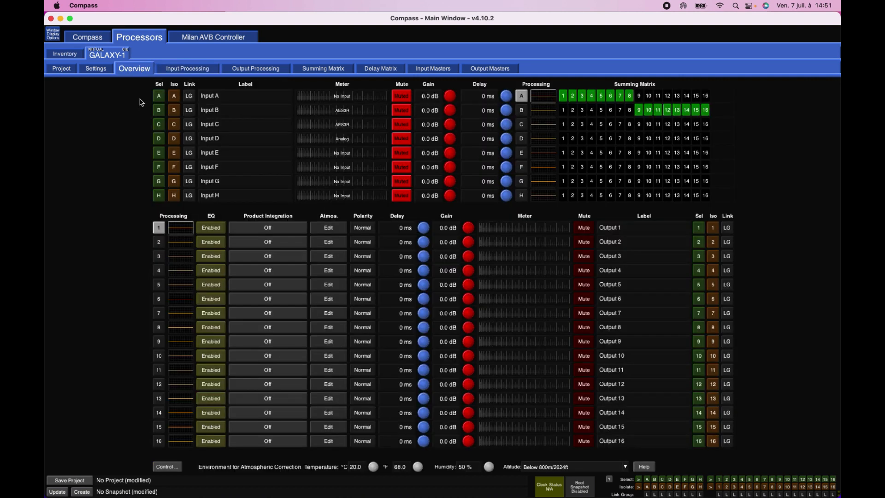
pyautogui.click(138, 68)
pyautogui.click(176, 71)
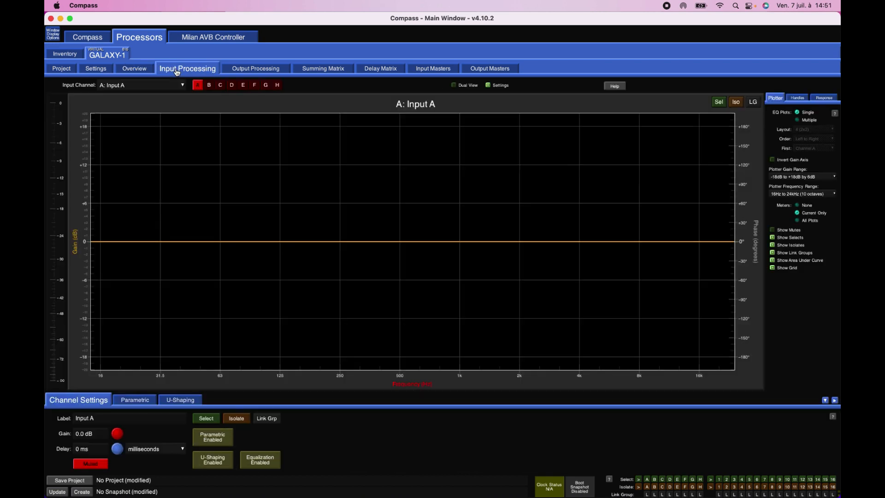
pyautogui.click(134, 68)
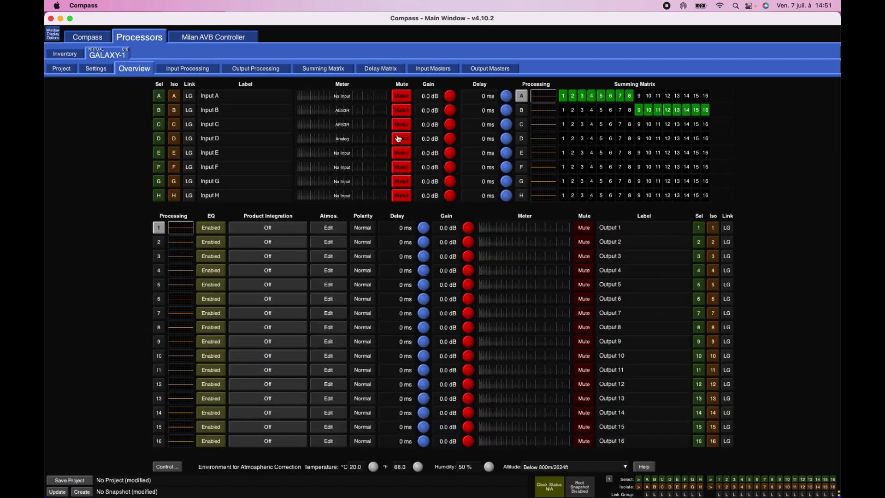
# - View the processing of input E, switch the processing page to input C, and return to the overview
pyautogui.click(539, 155)
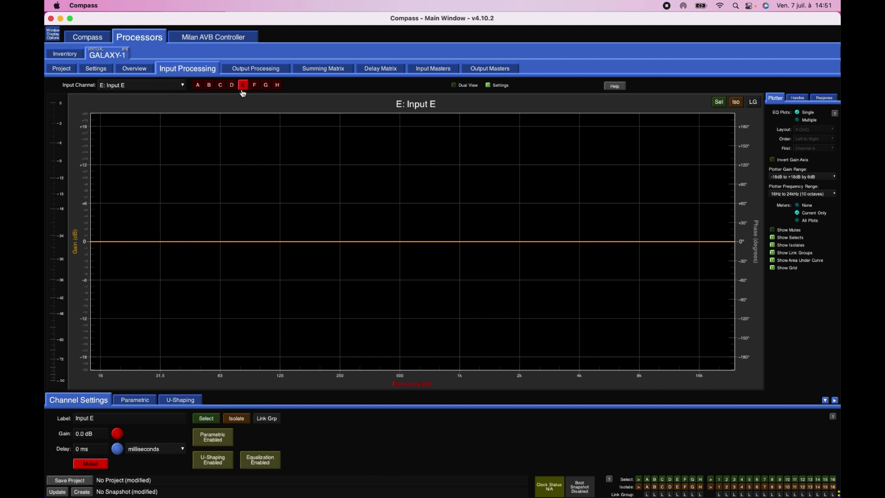
pyautogui.click(143, 72)
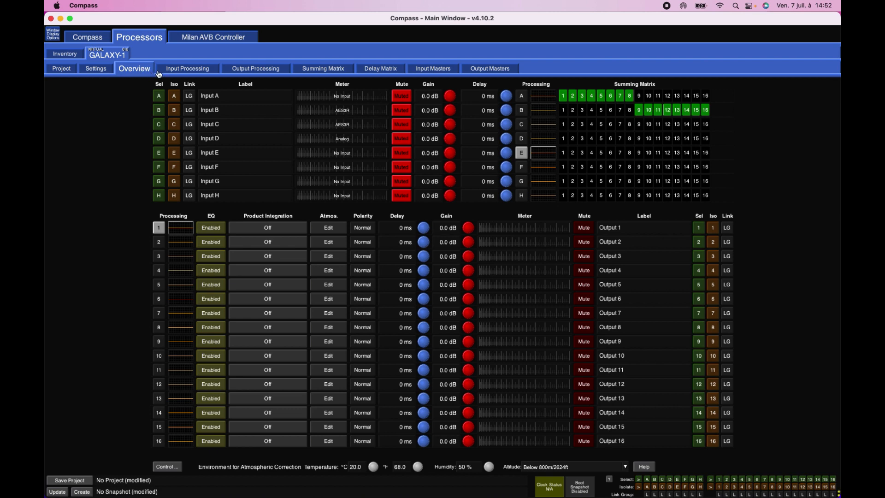
pyautogui.click(172, 72)
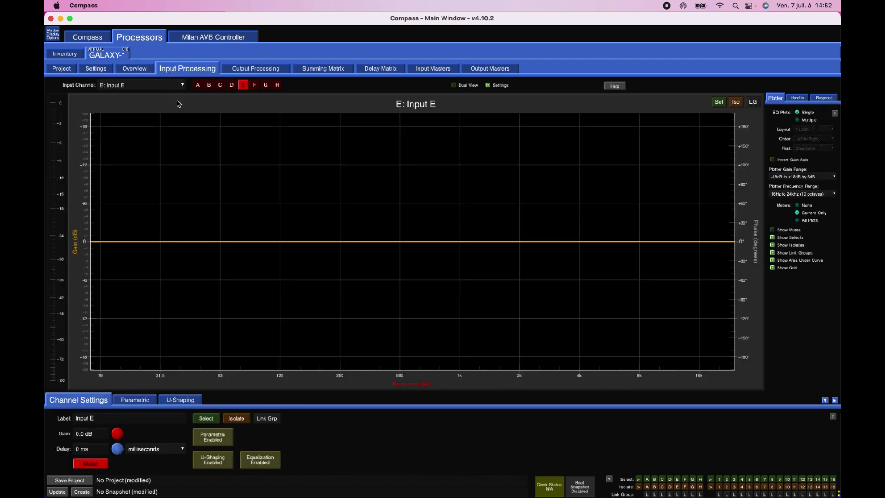
pyautogui.click(220, 86)
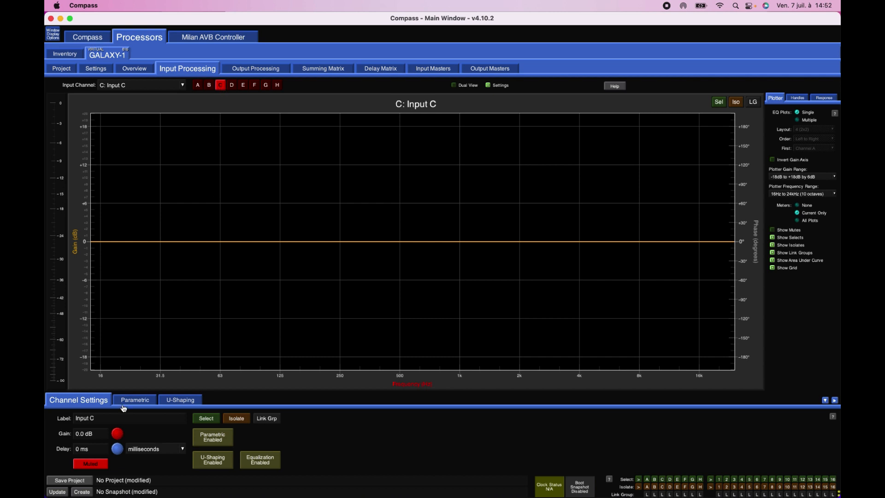
pyautogui.click(138, 69)
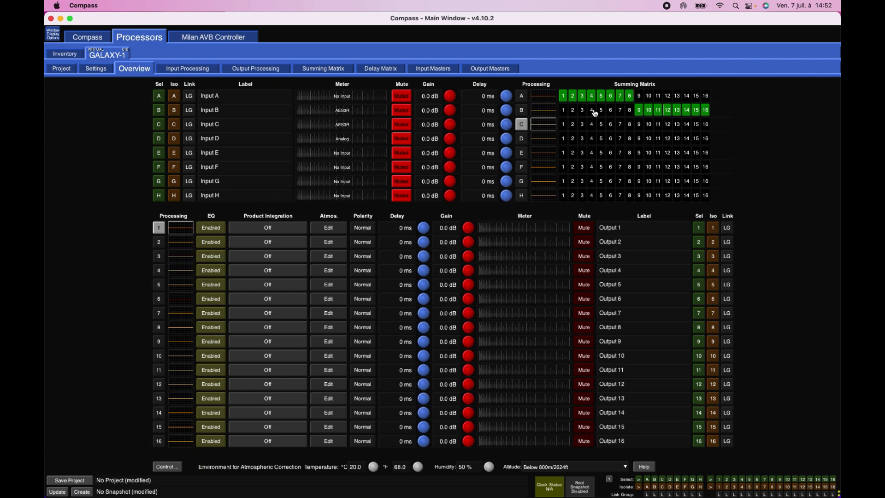
# - Open input C's processing and view the available delay units, keeping milliseconds
pyautogui.click(552, 128)
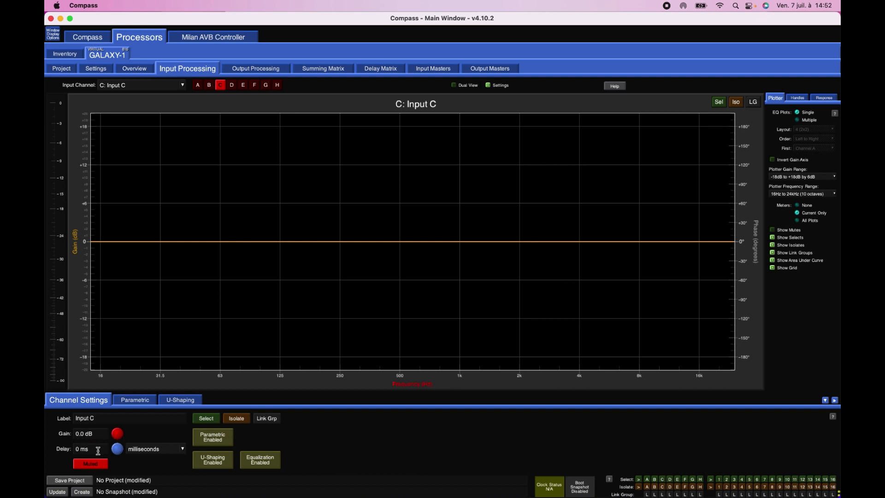
pyautogui.click(183, 450)
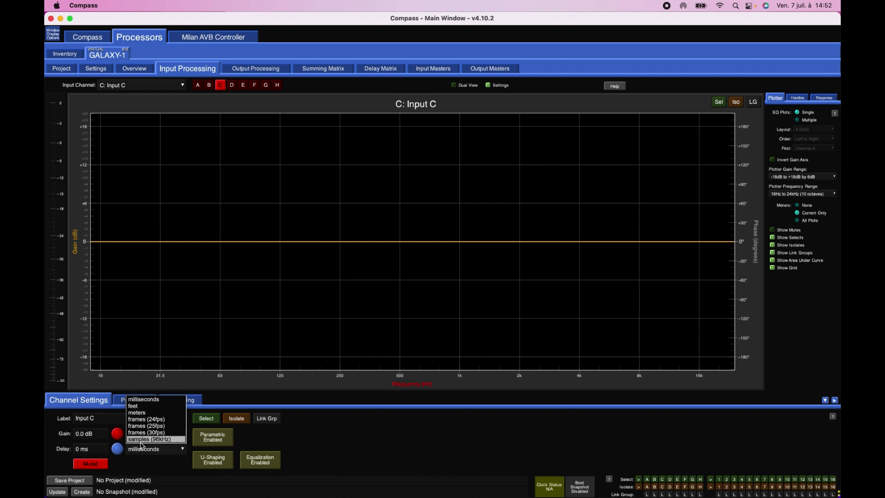
pyautogui.click(332, 450)
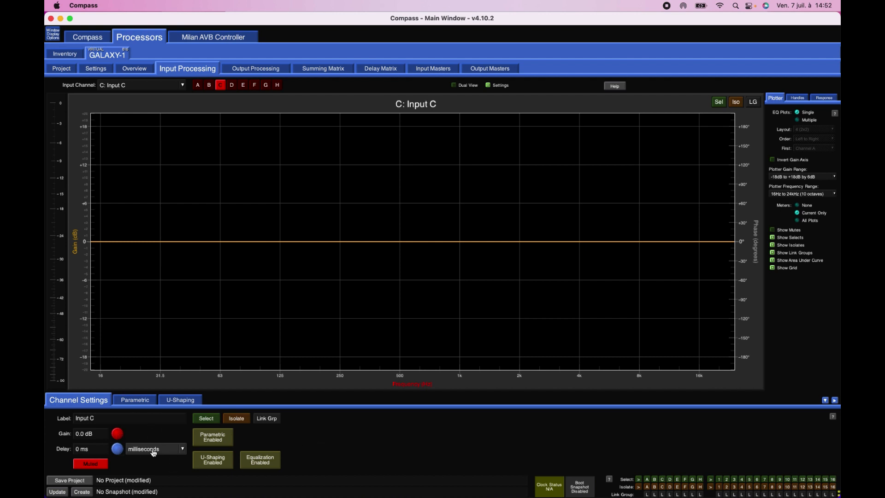
# - In input C's parametric EQ, shape band 2 into a cut of about −5.9 dB at 53.1 Hz with a bandwidth of 0.57
pyautogui.click(147, 402)
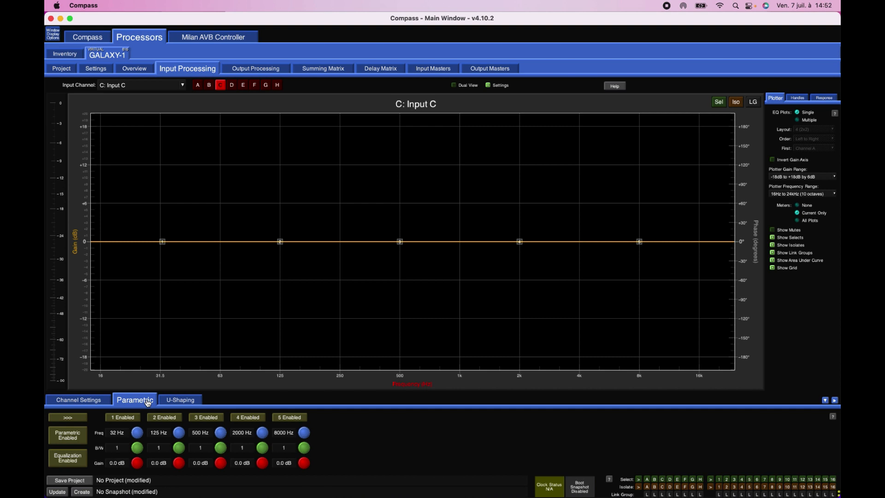
pyautogui.moveTo(280, 242); pyautogui.dragTo(277, 306)
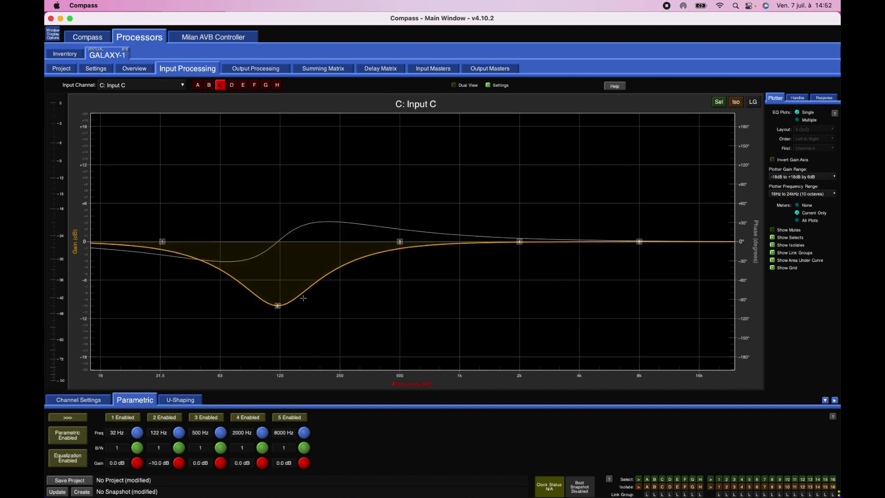
pyautogui.moveTo(278, 305)
pyautogui.mouseDown()
pyautogui.moveTo(280, 281)
pyautogui.moveTo(283, 310)
pyautogui.moveTo(282, 280)
pyautogui.moveTo(298, 275)
pyautogui.moveTo(575, 280)
pyautogui.moveTo(206, 279)
pyautogui.mouseUp()
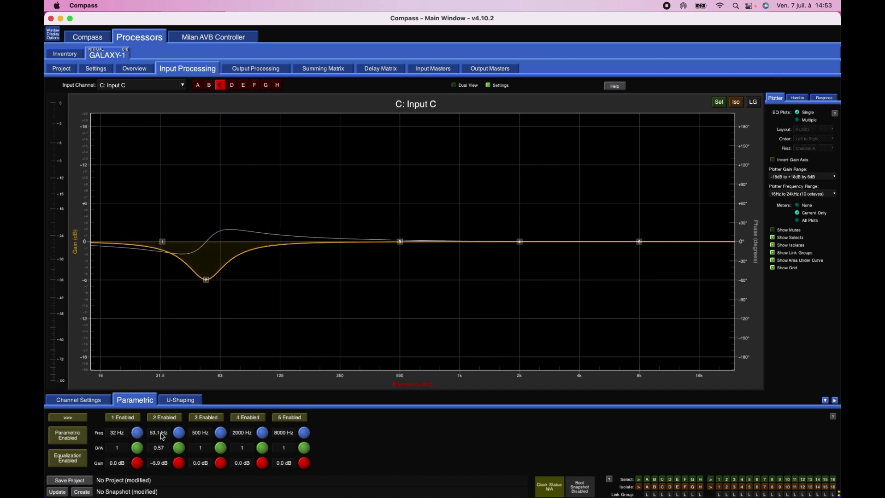
# - Set the gain of band 2 in input C's parametric EQ to 0 dB
pyautogui.click(160, 462)
pyautogui.write('0')
pyautogui.press('Return')
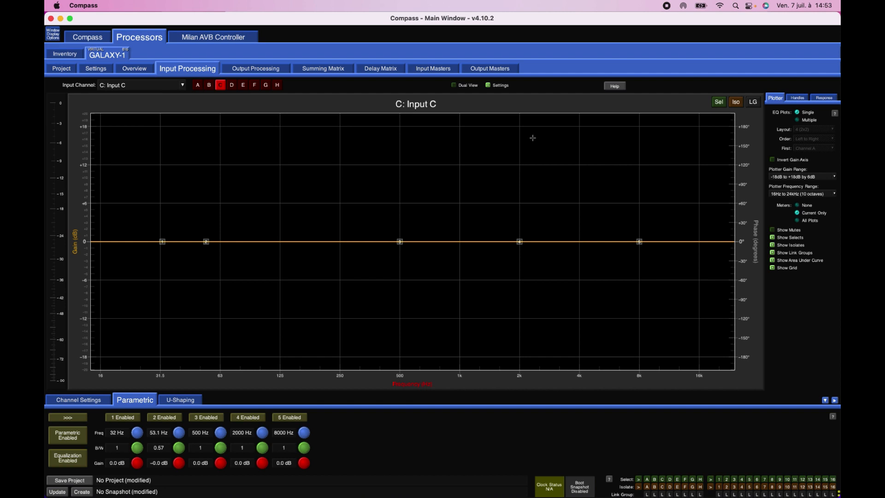
# - Turn on Dual View to compare inputs C and A side by side, and turn it off again
pyautogui.click(454, 86)
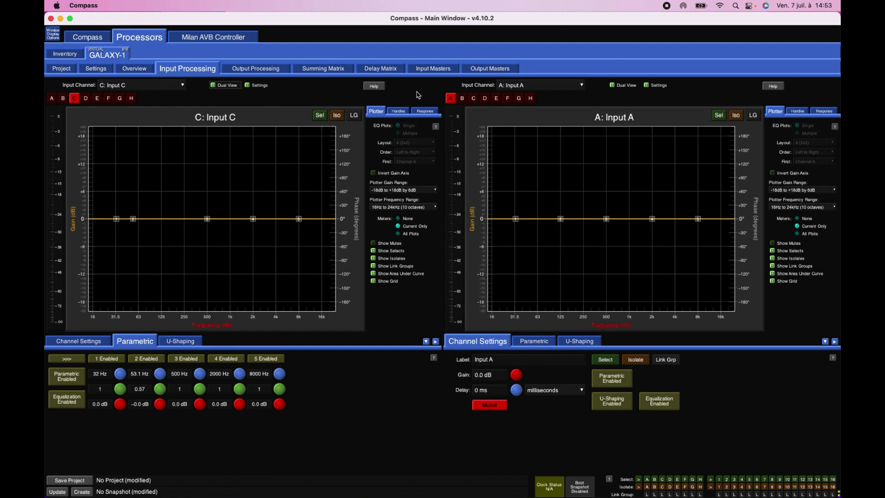
pyautogui.click(213, 85)
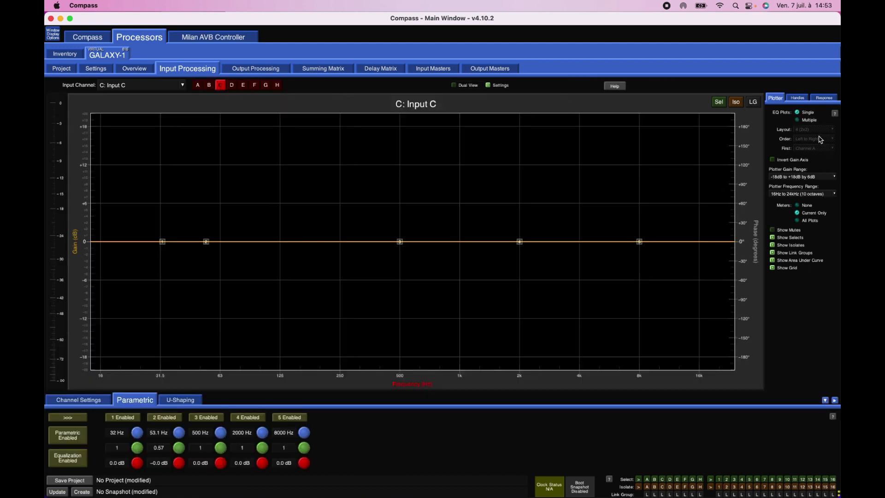
# - Display multiple EQ plots in the 8 (4x2) layout and switch back to a single plot
pyautogui.click(797, 121)
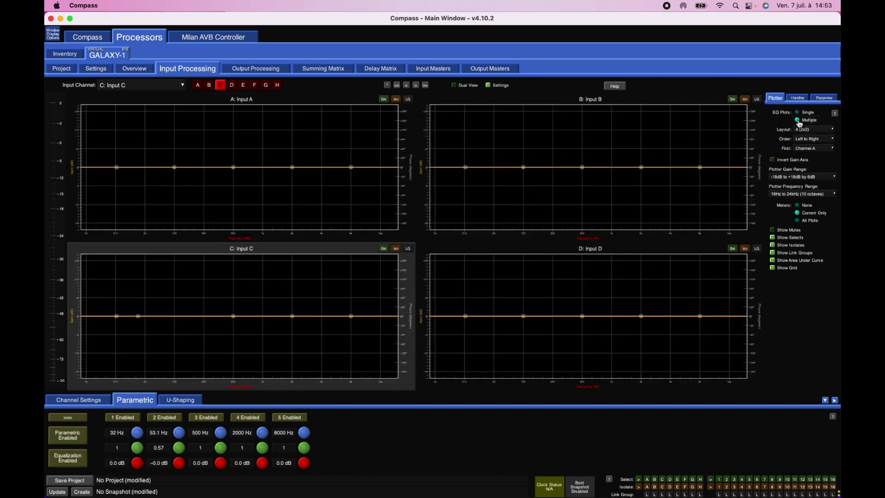
pyautogui.click(805, 130)
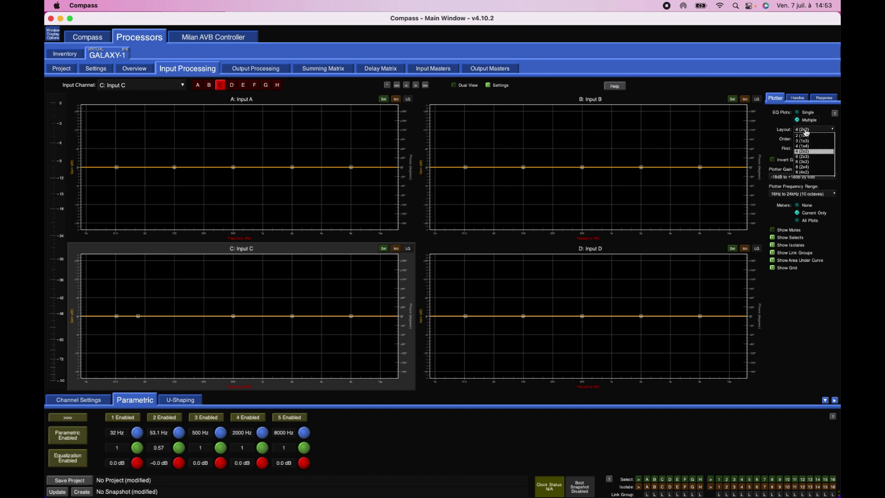
pyautogui.click(806, 172)
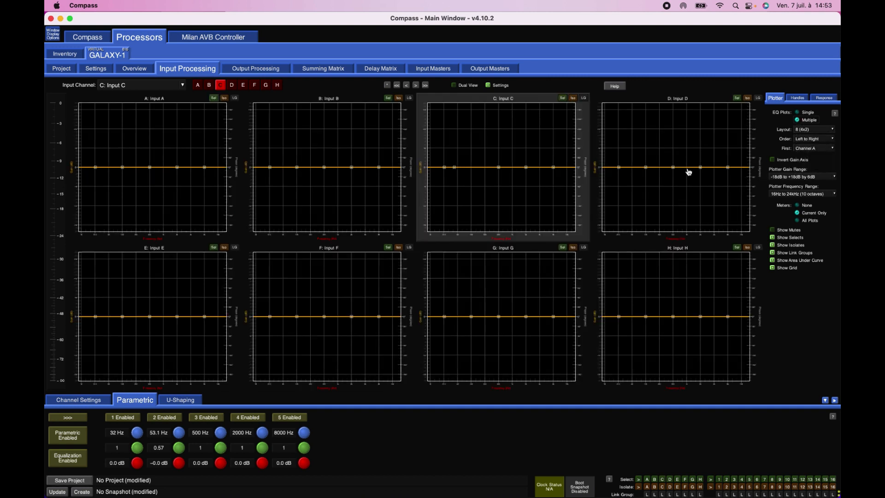
pyautogui.click(798, 113)
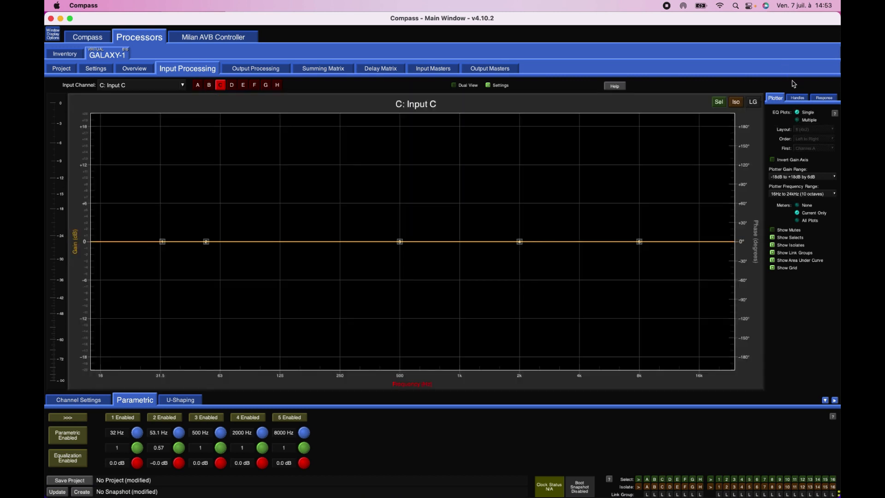
# - Open the summing matrix from the overview and route input E to output 10 at −6 dB
pyautogui.click(134, 69)
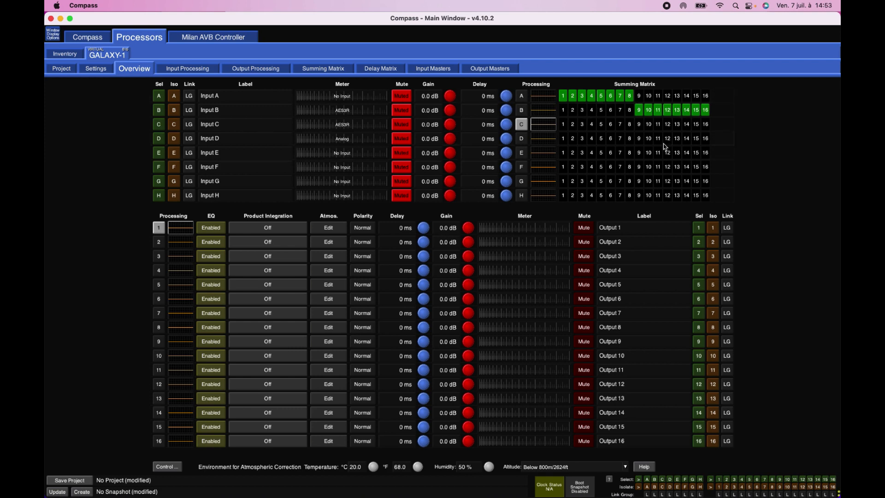
pyautogui.click(619, 155)
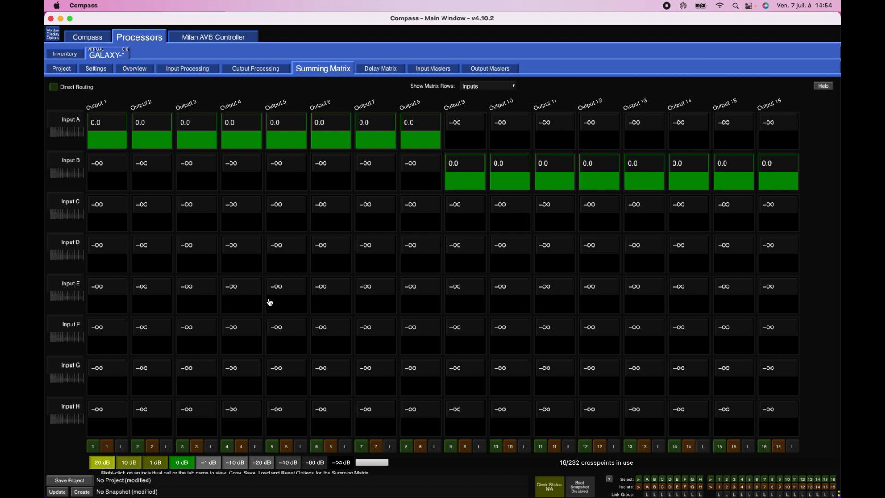
pyautogui.click(523, 307)
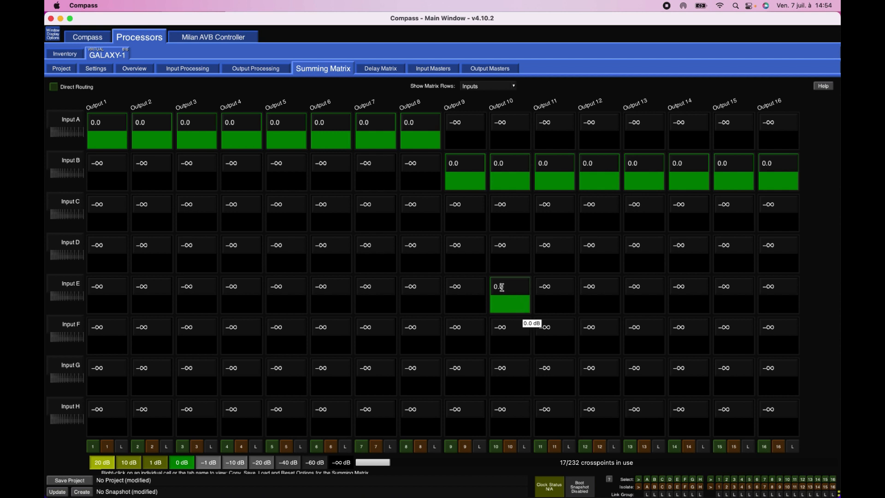
pyautogui.click(507, 286)
pyautogui.write('6')
pyautogui.press('Return')
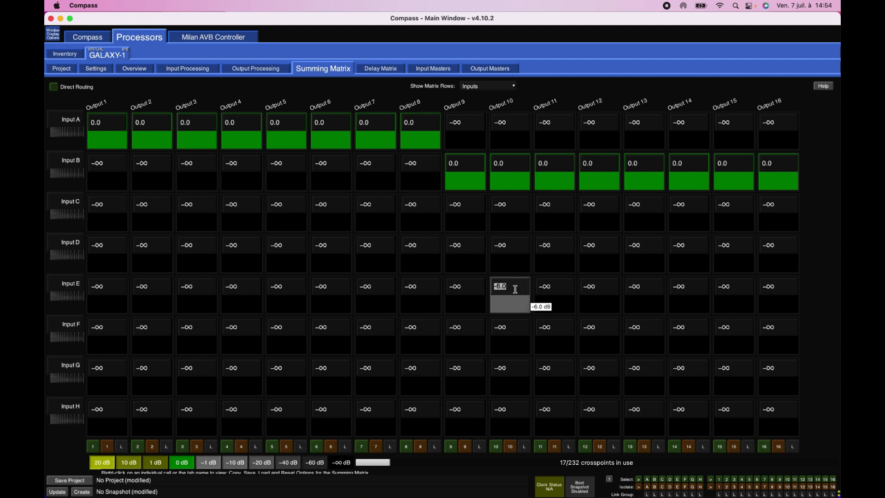
# - Re-enter −6 dB for the input E to output 10 crosspoint and change it to −0 dB
pyautogui.moveTo(515, 288); pyautogui.dragTo(491, 287)
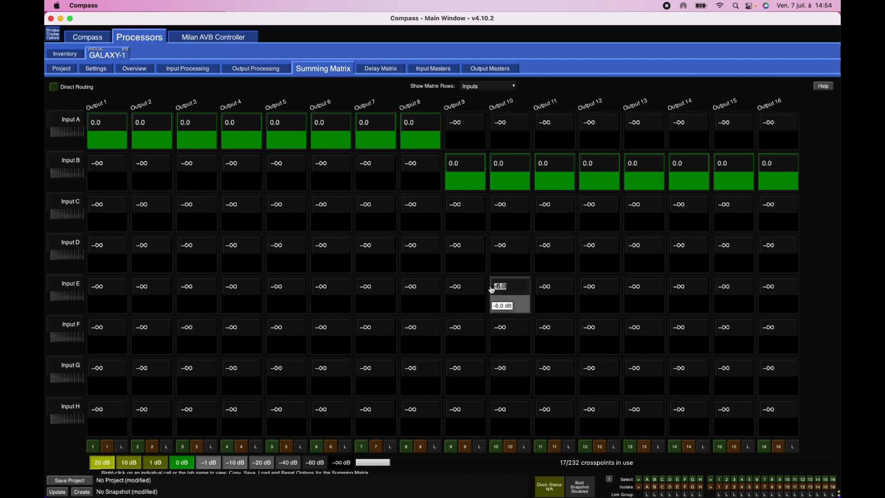
pyautogui.write('-')
pyautogui.write('6')
pyautogui.press('Return')
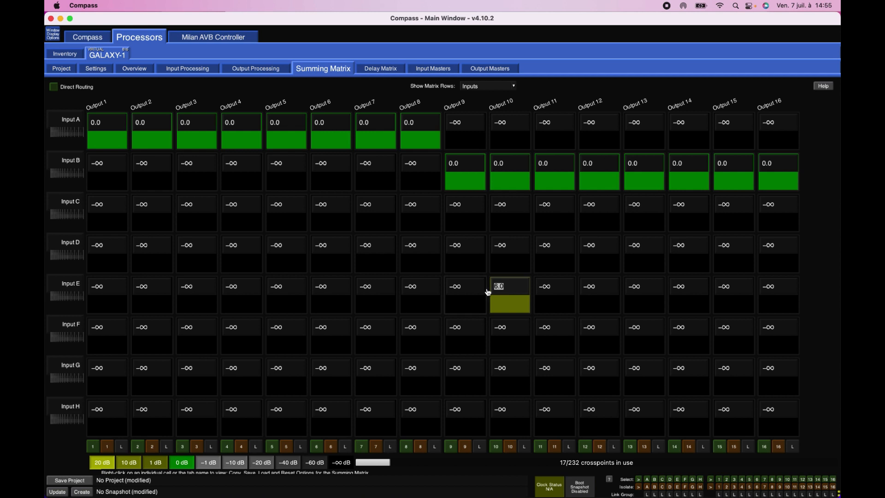
pyautogui.write('-0')
# - Toggle the input D to output 10 crosspoint on and off, and remove the input E to output 10 routing
pyautogui.click(514, 267)
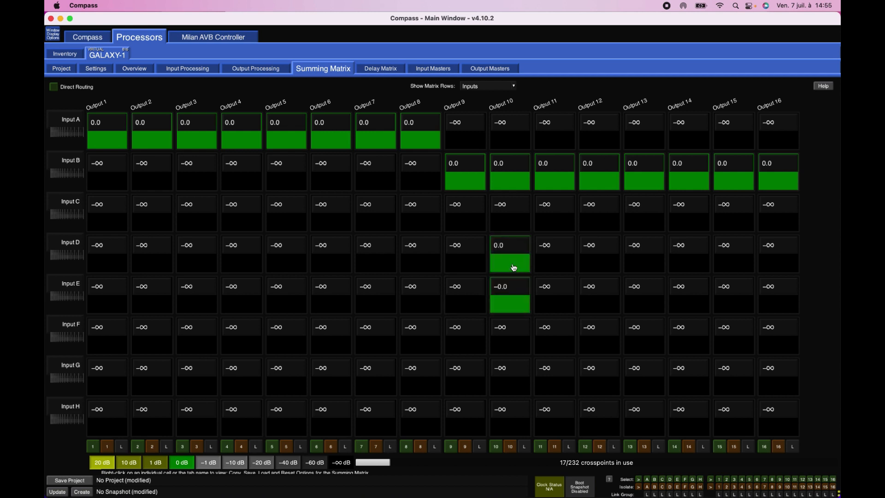
pyautogui.click(514, 267)
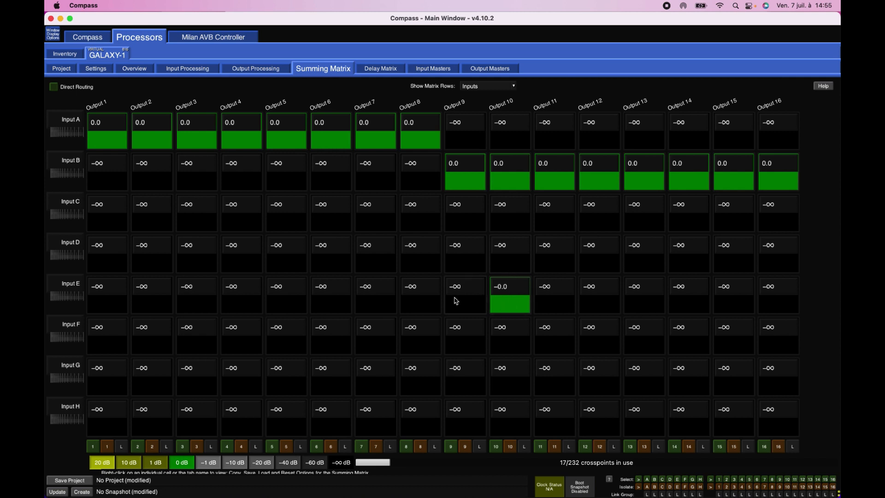
pyautogui.click(502, 307)
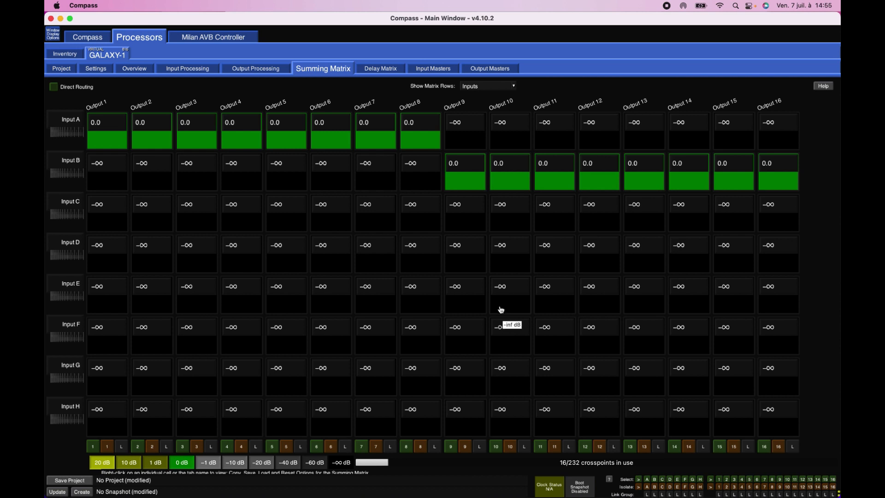
# - From the overview, open the output processing of output 1 and of output 10 to view their parametric EQs
pyautogui.click(135, 69)
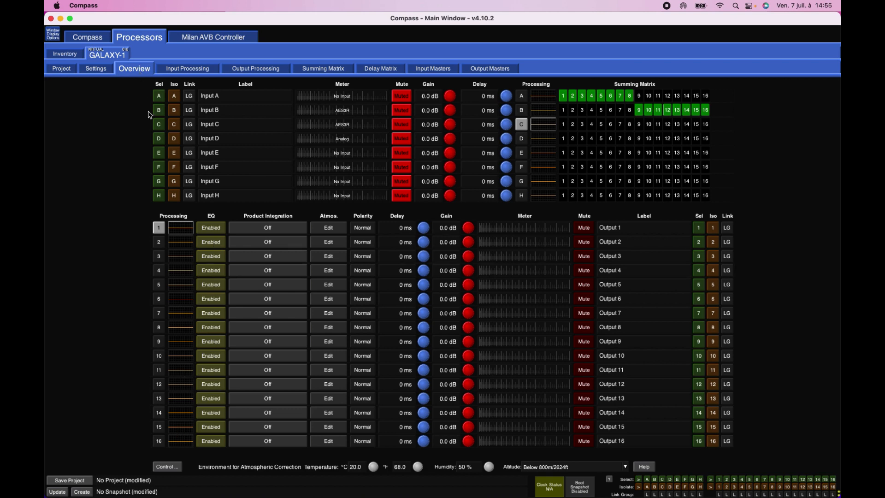
pyautogui.doubleClick(186, 229)
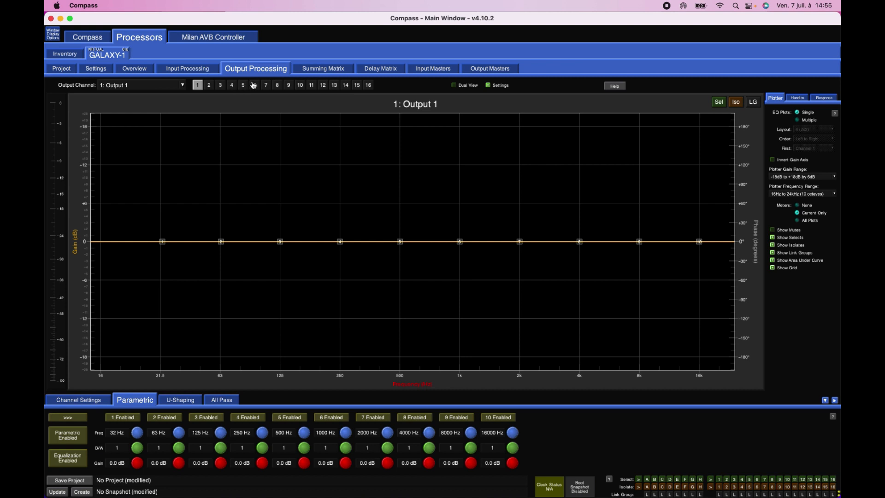
pyautogui.click(106, 70)
pyautogui.click(136, 70)
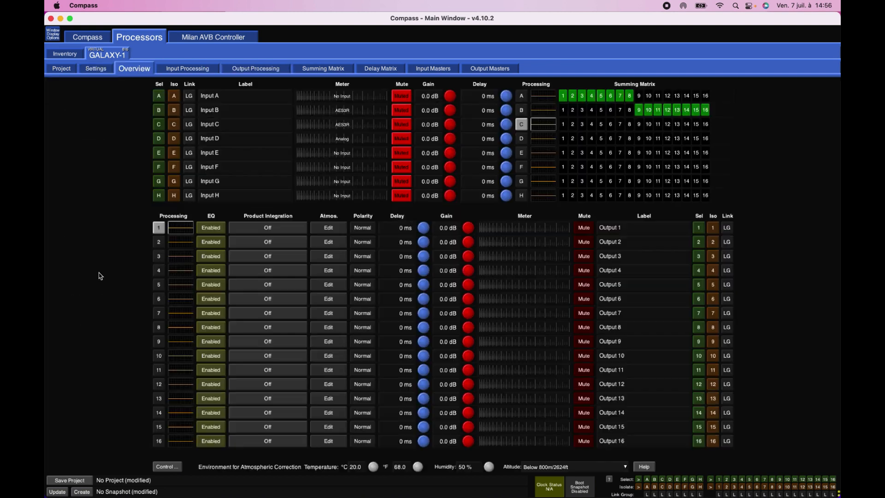
pyautogui.doubleClick(181, 356)
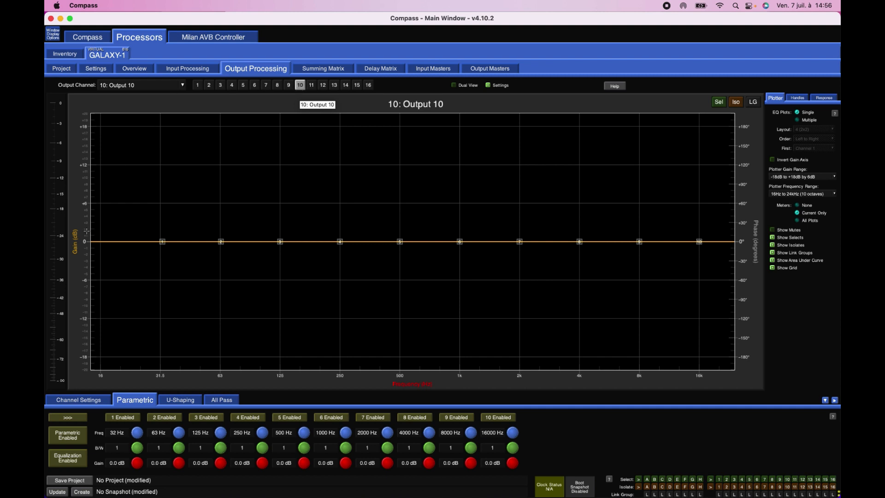
# - Open the channel settings of output 10 and enable its high-pass and low-pass filters
pyautogui.click(77, 403)
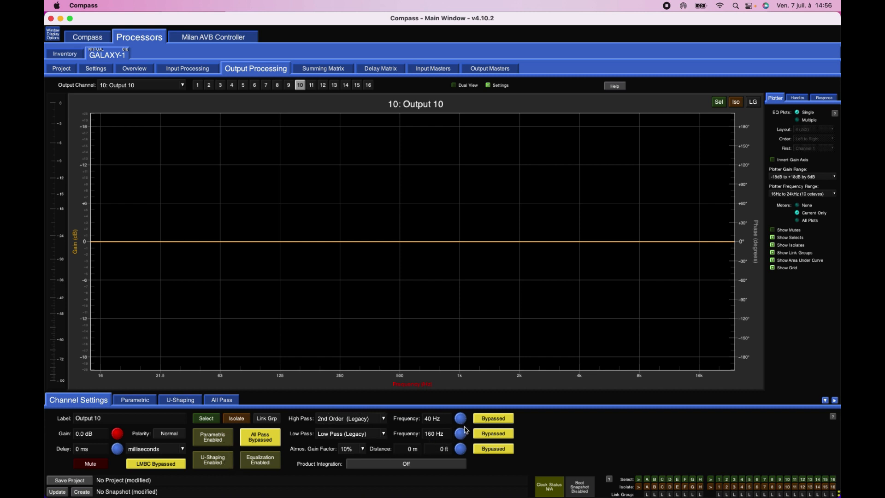
pyautogui.click(482, 422)
pyautogui.click(484, 434)
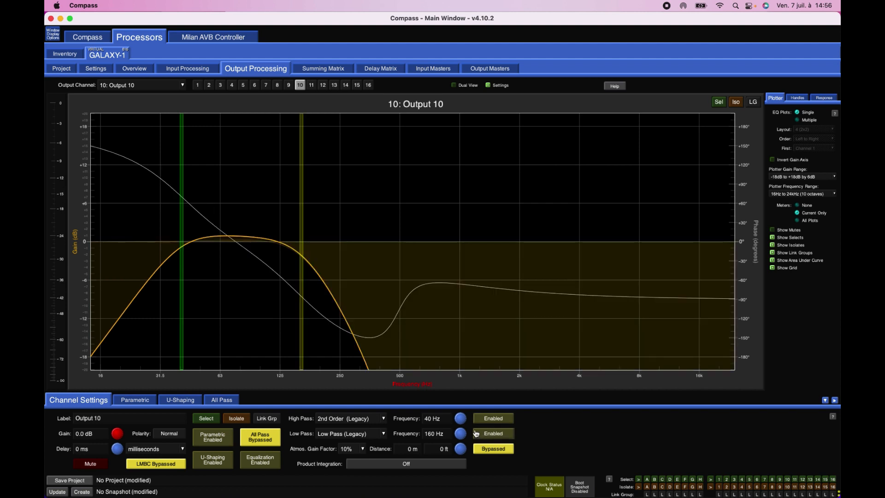
# - Adjust output 10's filter frequencies, ending with the high-pass at 17 Hz and the low-pass at 210 Hz
pyautogui.moveTo(460, 418)
pyautogui.mouseDown()
pyautogui.moveTo(464, 441)
pyautogui.moveTo(446, 421)
pyautogui.moveTo(471, 422)
pyautogui.moveTo(462, 380)
pyautogui.mouseUp()
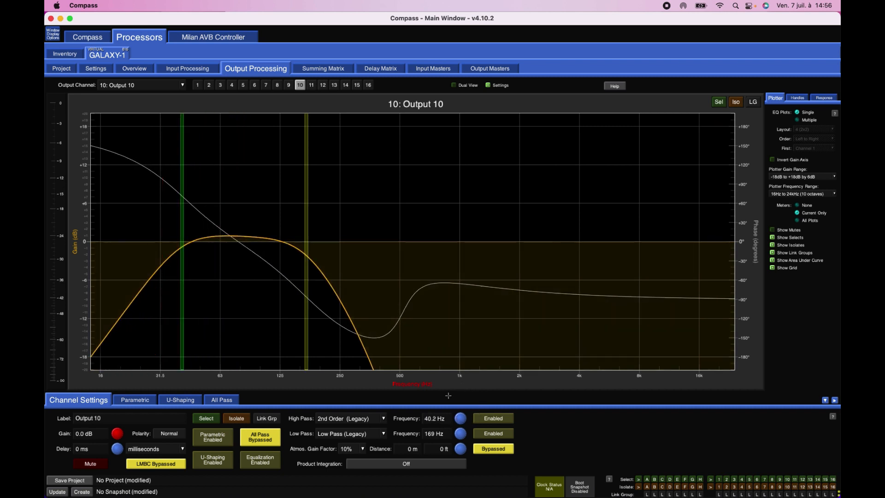
pyautogui.click(433, 417)
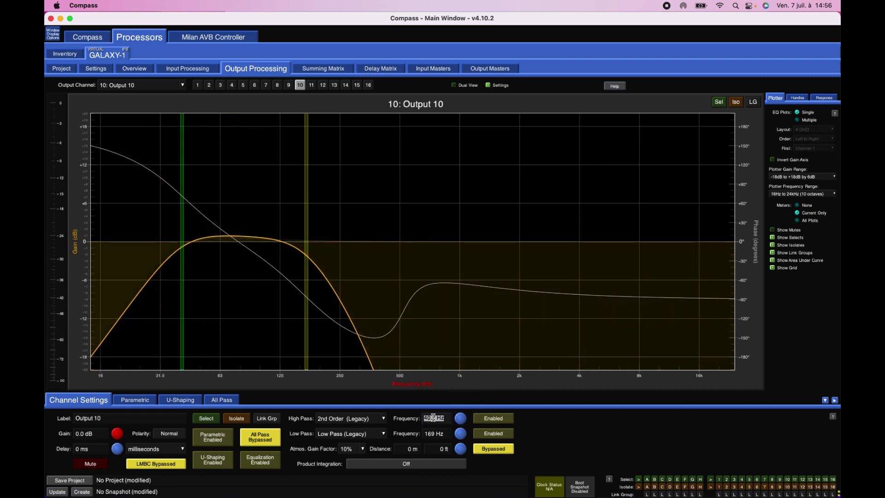
pyautogui.write('40.4')
pyautogui.press('Return')
pyautogui.moveTo(460, 418)
pyautogui.mouseDown()
pyautogui.moveTo(461, 385)
pyautogui.moveTo(460, 449)
pyautogui.mouseUp()
# - Look over the high-pass types, set output 10's low-pass to Butterworth 48 dB/oct, and bypass both filters
pyautogui.click(373, 420)
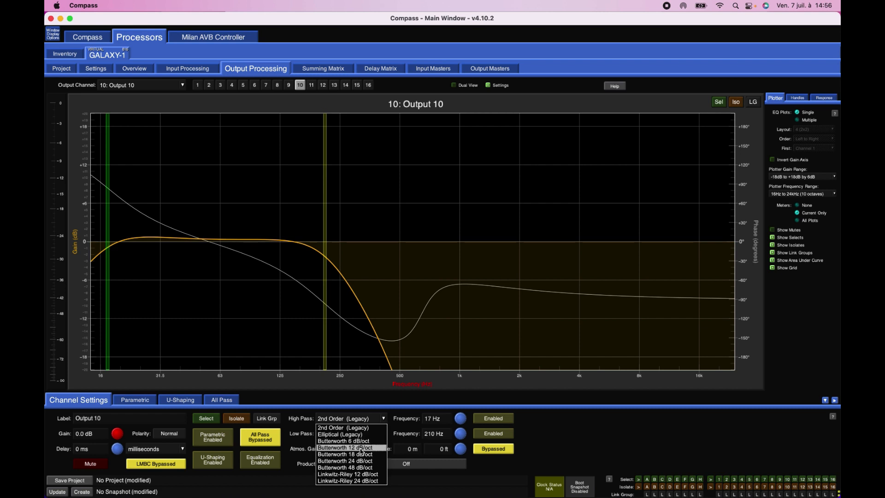
pyautogui.click(575, 449)
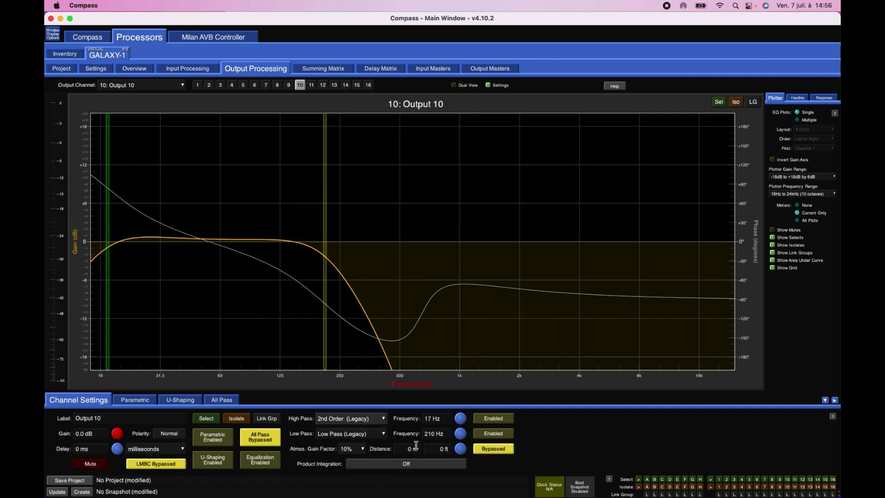
pyautogui.click(350, 435)
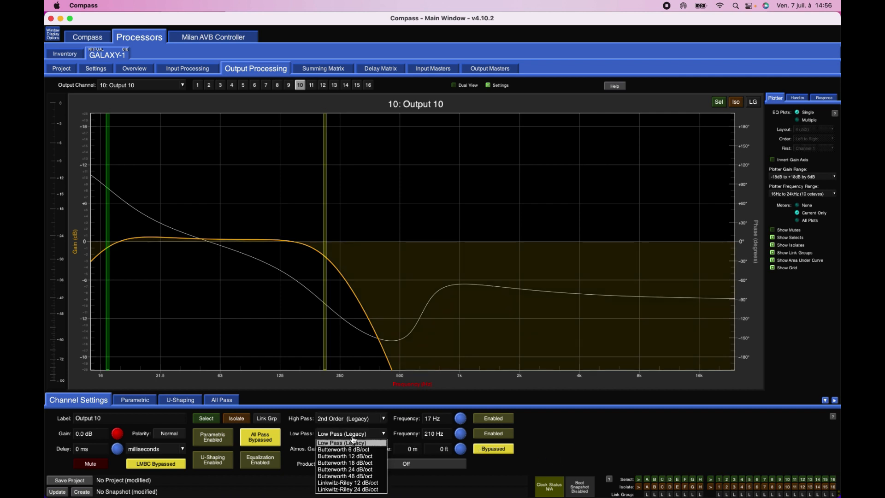
pyautogui.click(349, 476)
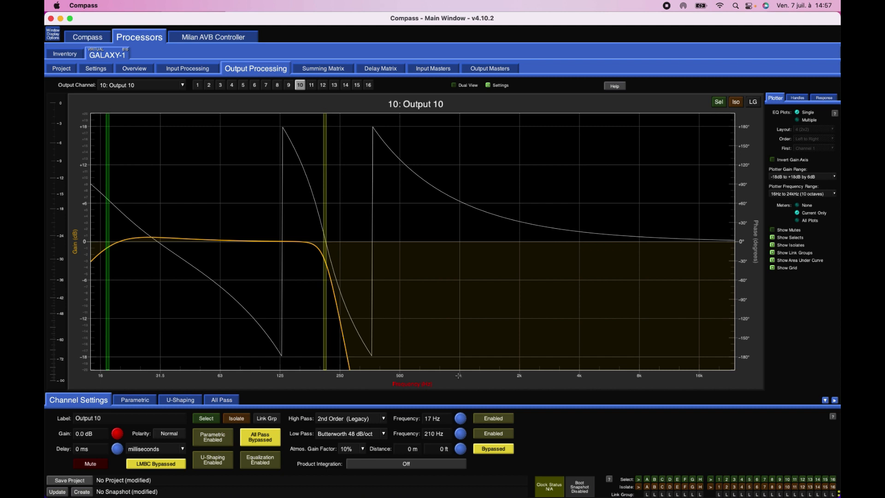
pyautogui.click(493, 436)
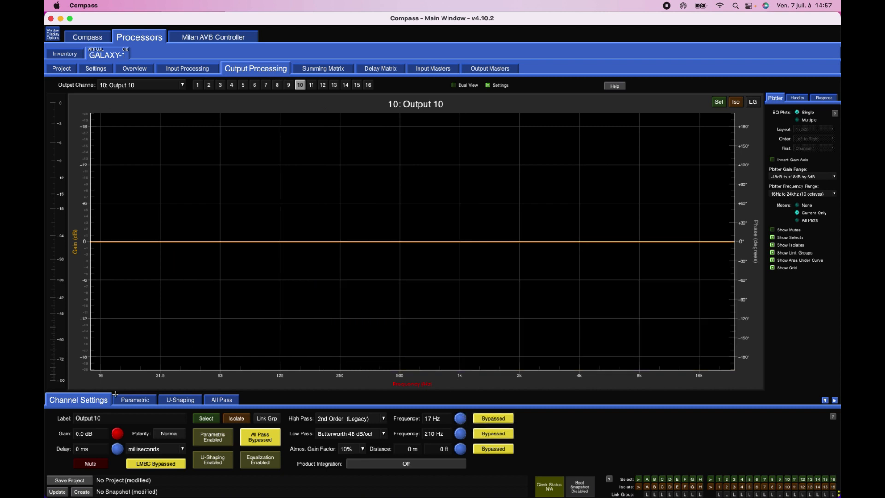
# - Check output 10's parametric EQ and channel settings, and open output 1's atmospheric correction settings from the overview
pyautogui.click(144, 400)
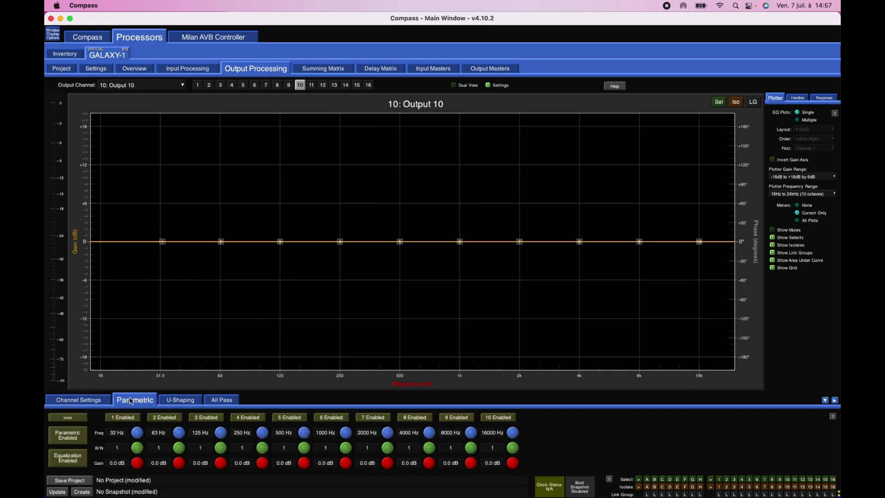
pyautogui.click(94, 403)
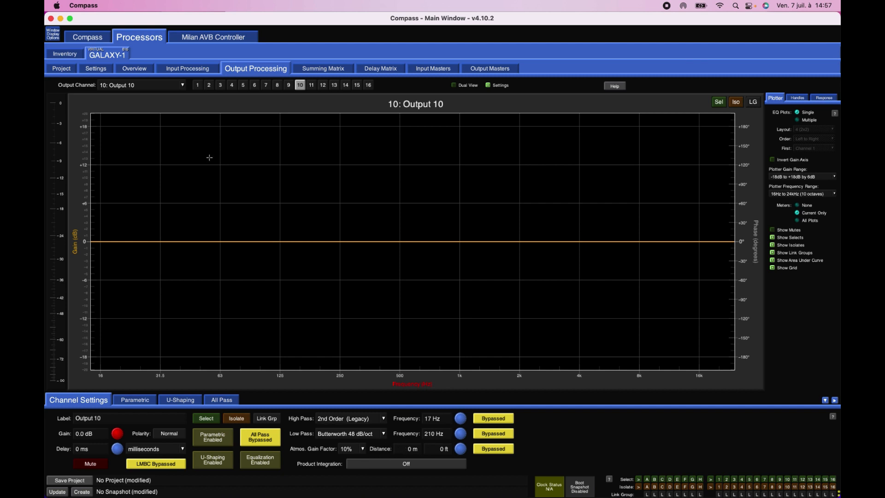
pyautogui.click(136, 70)
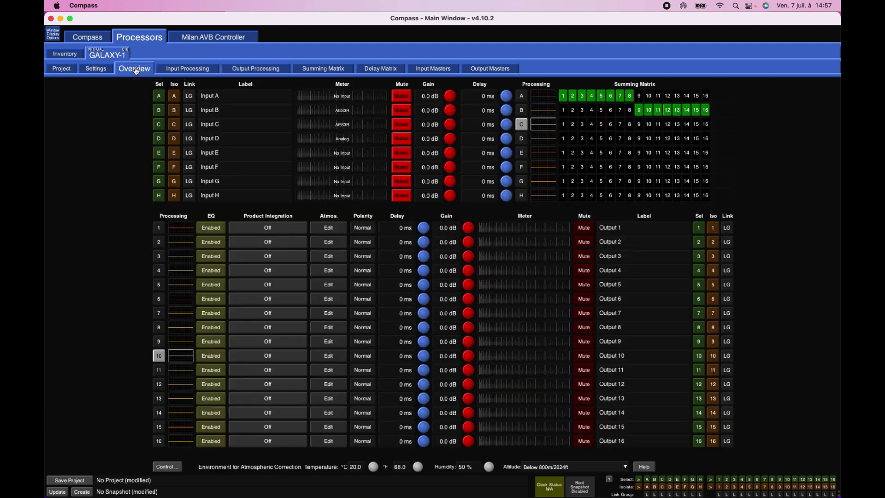
pyautogui.click(326, 233)
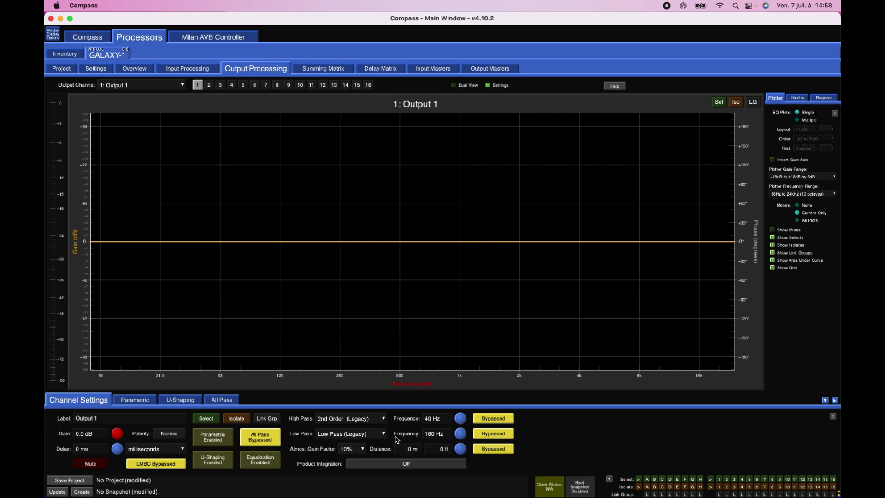
# - Return to the overview and view the input processing of input C
pyautogui.click(132, 68)
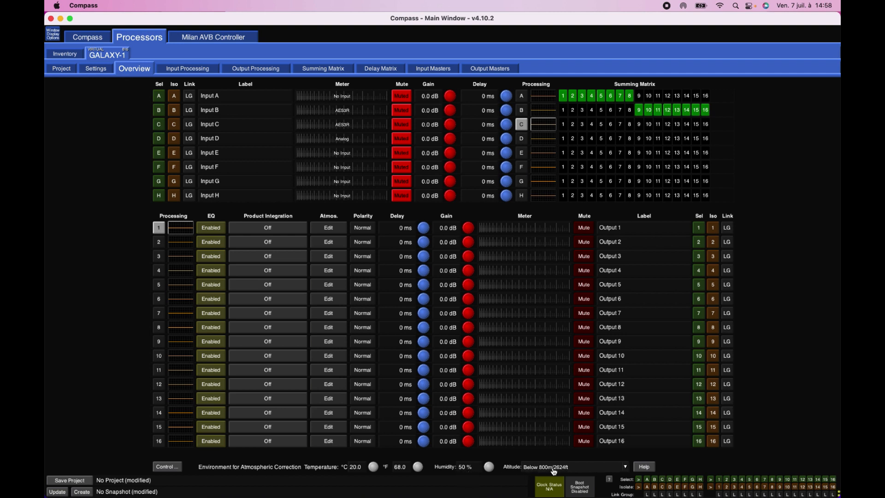
pyautogui.click(182, 70)
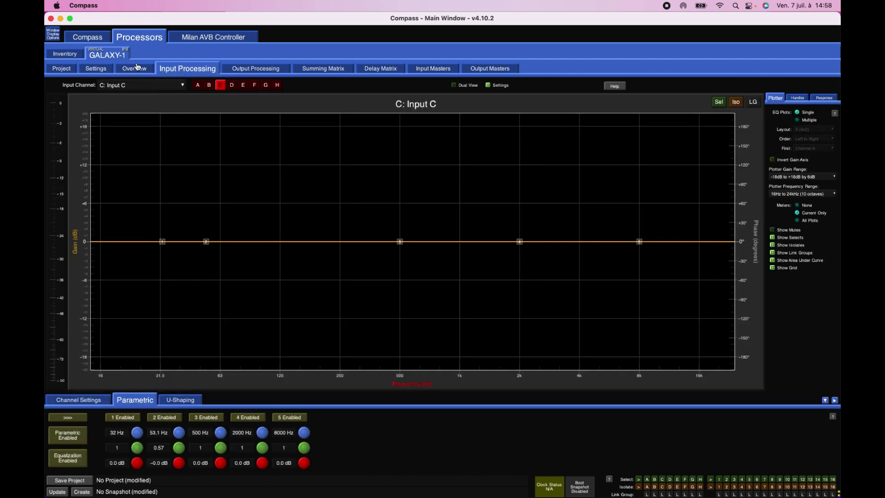
pyautogui.click(137, 67)
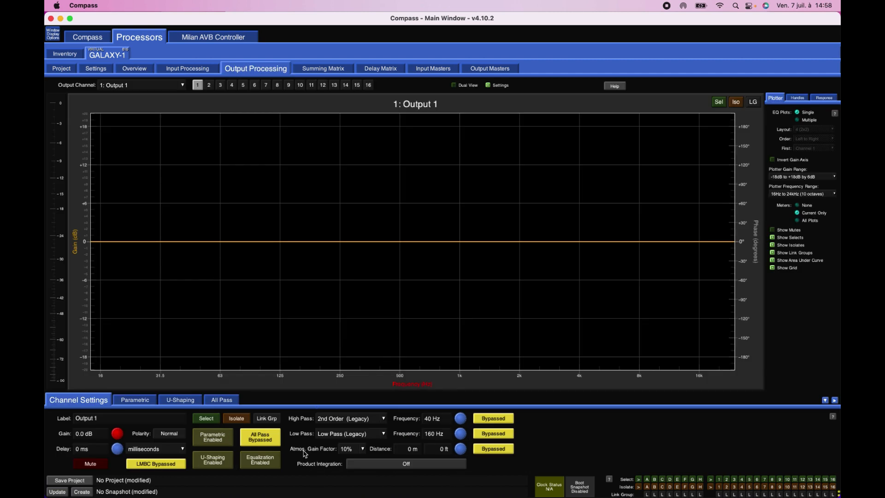
# - Set the atmospheric gain factor of output 1 to 20%, and raise it to 30%
pyautogui.click(352, 448)
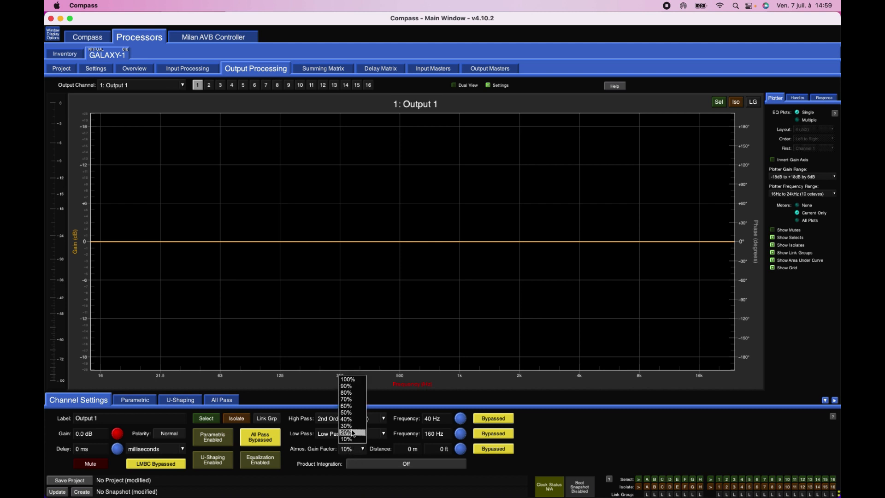
pyautogui.click(353, 432)
pyautogui.click(353, 449)
pyautogui.click(351, 425)
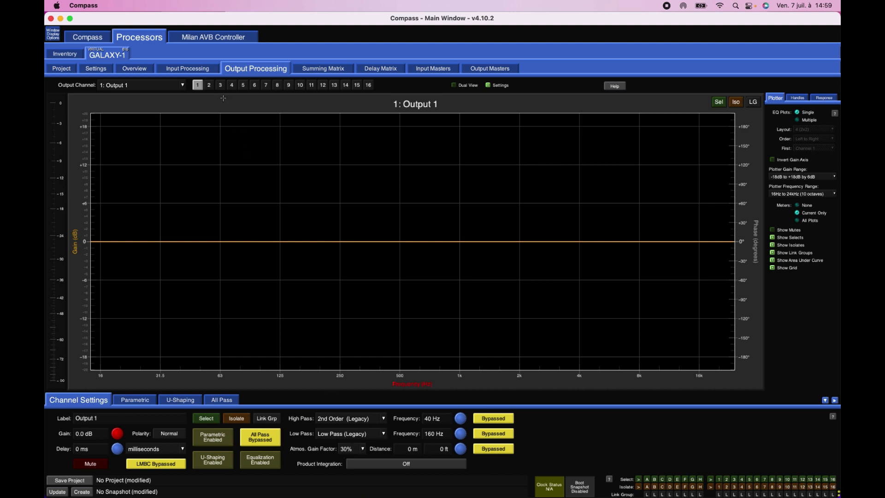
# - In output 1's parametric EQ, boost band 6 at 532 Hz and reset its gain to 0 dB
pyautogui.click(135, 400)
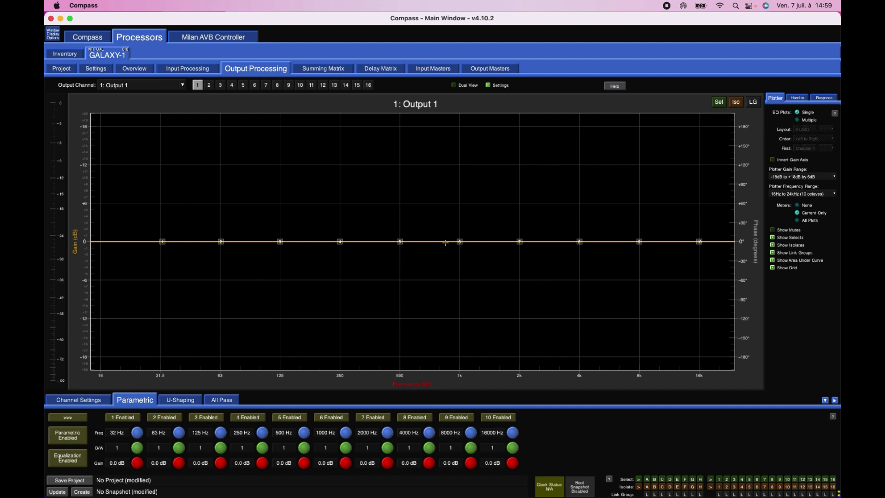
pyautogui.click(459, 241)
pyautogui.moveTo(459, 242); pyautogui.dragTo(405, 187)
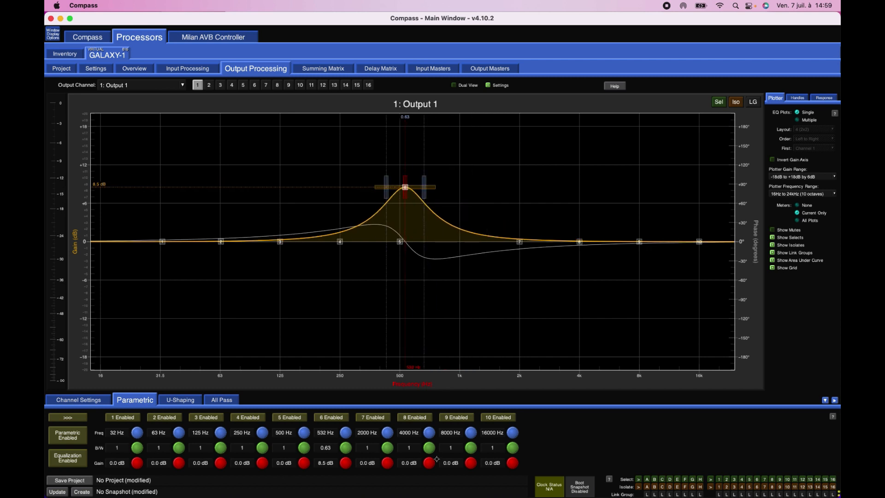
pyautogui.click(322, 463)
pyautogui.write('0')
pyautogui.press('Return')
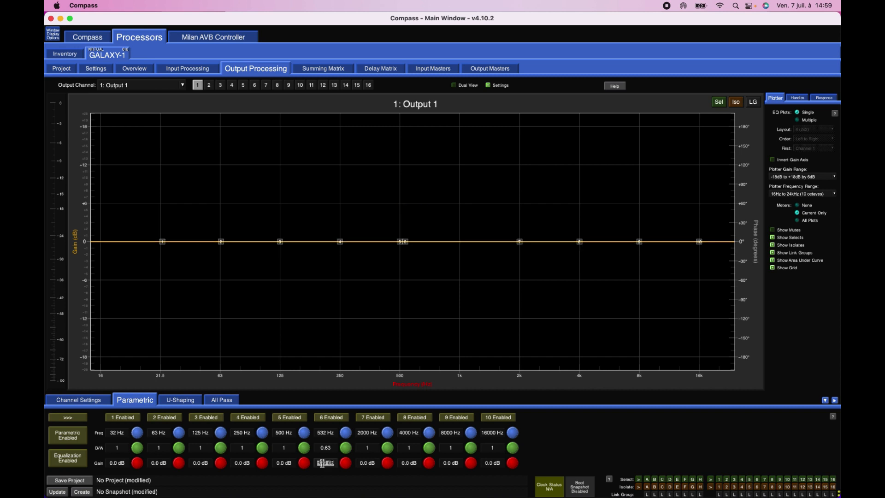
# - In output 1's U-Shaping, raise the 250–1000 Hz section to 9.8 dB and lower the 1000–4000 Hz section to −5.4 dB
pyautogui.click(188, 404)
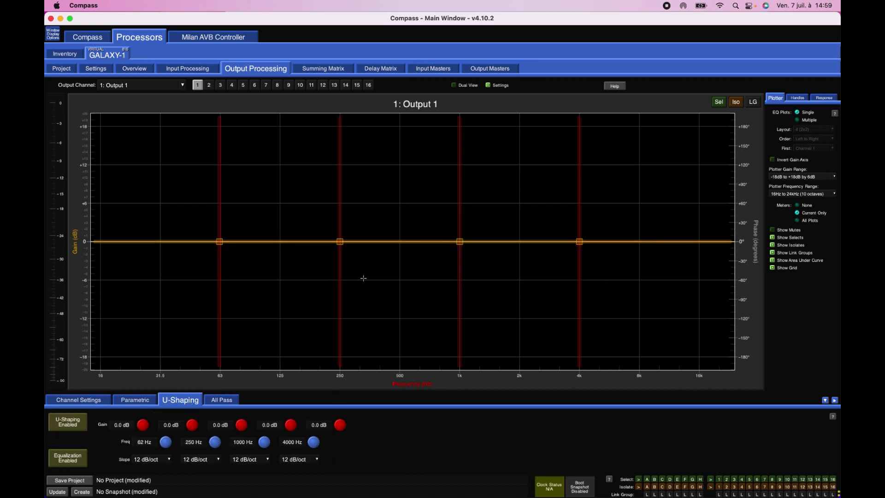
pyautogui.moveTo(394, 240); pyautogui.dragTo(400, 189)
pyautogui.moveTo(509, 241); pyautogui.dragTo(510, 276)
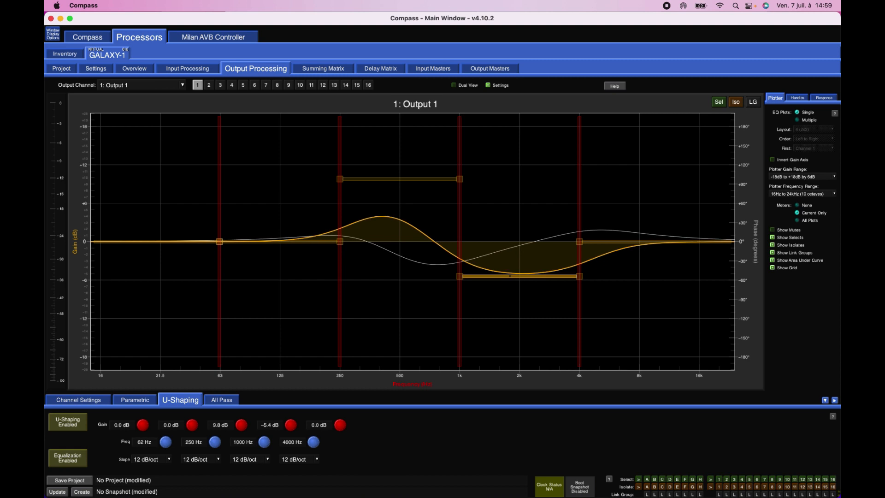
# - Enable output 1's first all-pass filter, move it to about 94 Hz, and bypass it again
pyautogui.click(213, 400)
pyautogui.click(90, 417)
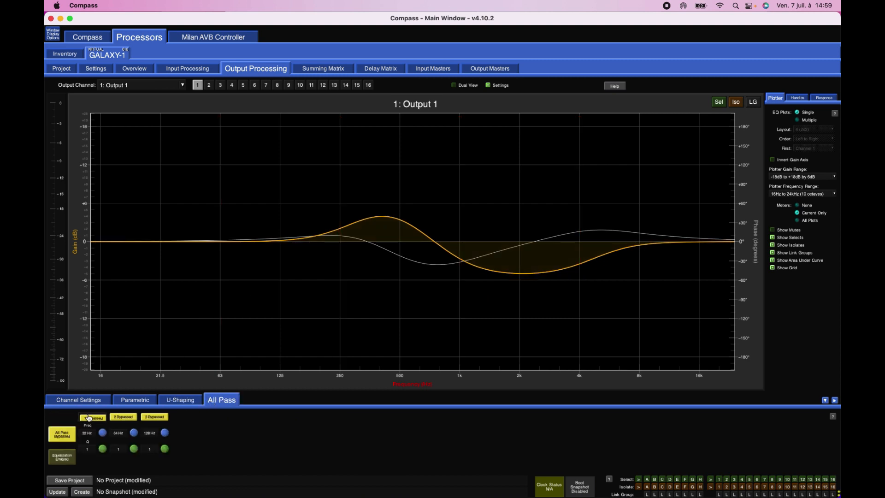
pyautogui.click(61, 433)
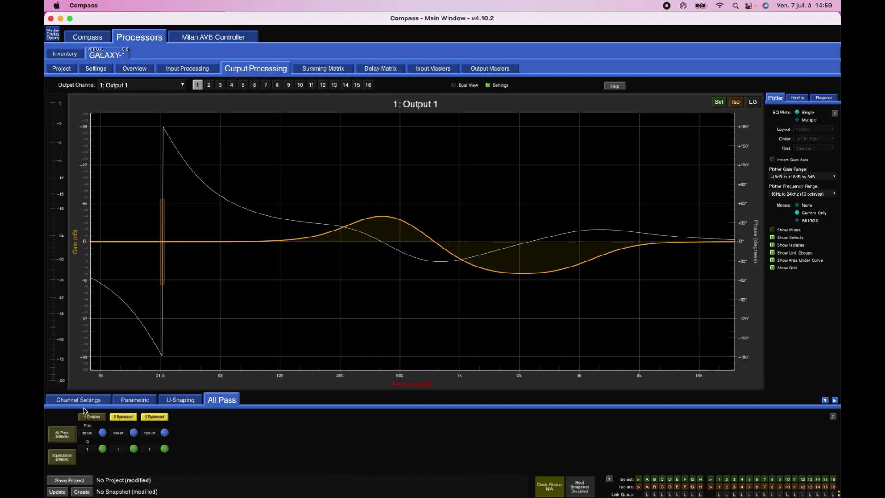
pyautogui.moveTo(161, 258); pyautogui.dragTo(254, 269)
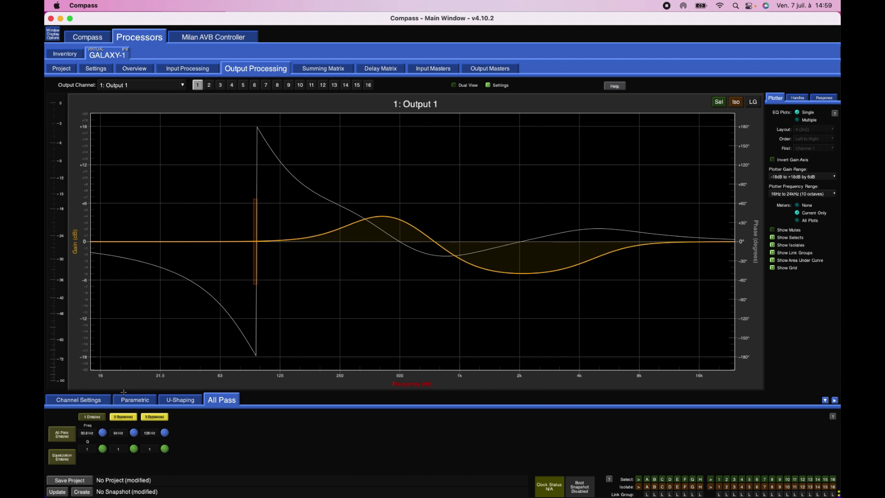
pyautogui.click(98, 418)
pyautogui.click(63, 432)
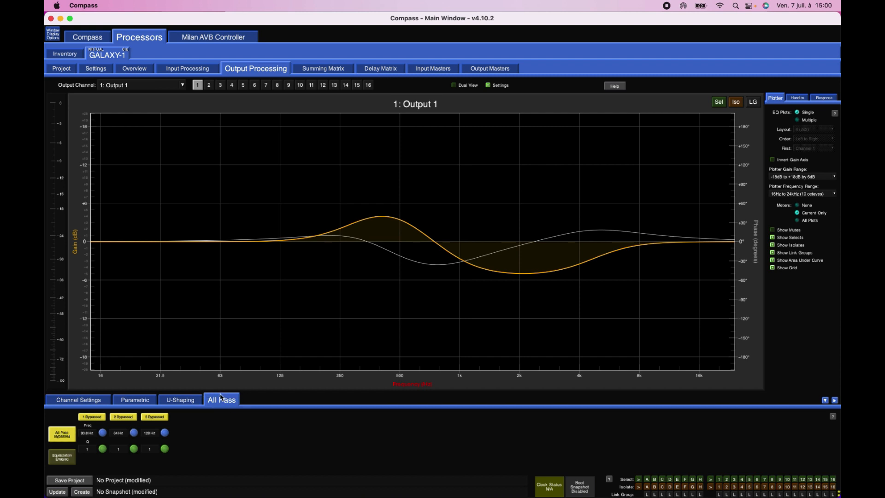
# - From the overview, toggle output 1's EQ off and on, and view output 2's atmospheric correction settings
pyautogui.click(137, 74)
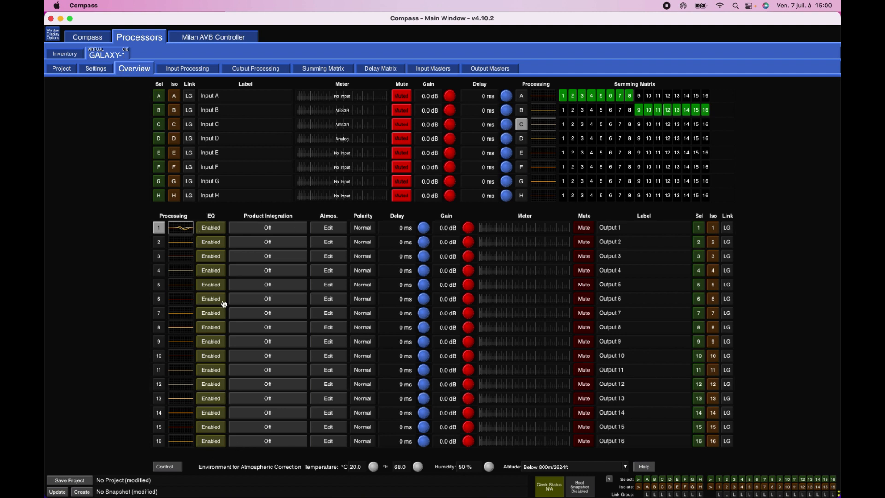
pyautogui.click(214, 232)
pyautogui.click(214, 233)
pyautogui.click(214, 233)
pyautogui.click(214, 232)
pyautogui.click(329, 243)
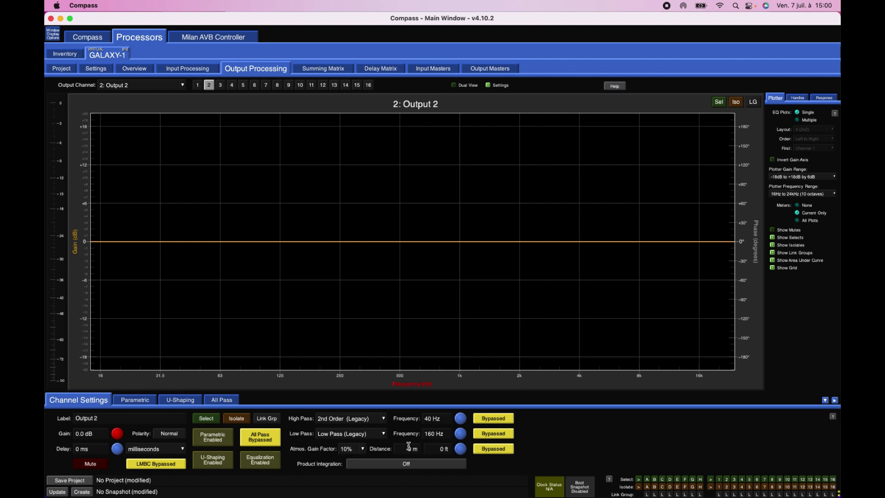
pyautogui.click(150, 70)
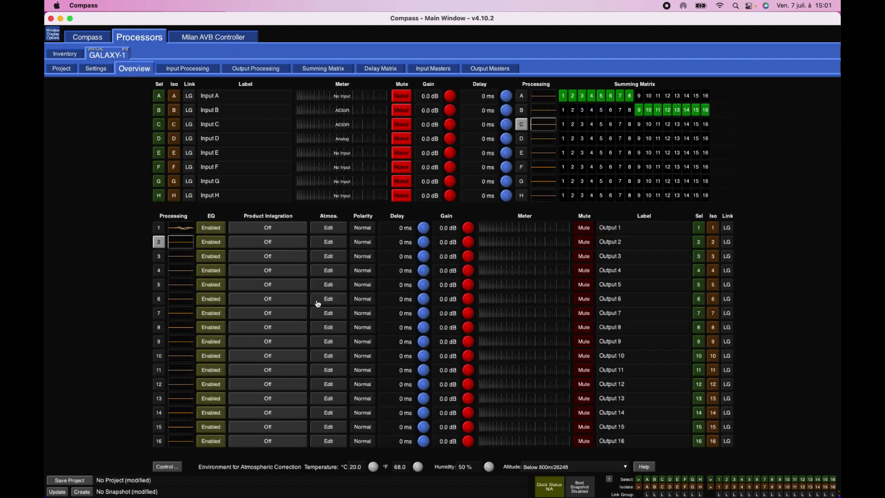
# - Try output 1's polarity, delay and mute controls in the overview, and set its gain to 0 dB
pyautogui.click(366, 232)
pyautogui.moveTo(425, 228); pyautogui.dragTo(521, 227)
pyautogui.click(586, 230)
pyautogui.click(581, 228)
pyautogui.click(449, 228)
pyautogui.write('0')
pyautogui.press('Return')
pyautogui.click(592, 229)
pyautogui.click(592, 229)
# - Select outputs 1, 2 and 3 together in the overview, and mute and unmute them as a group
pyautogui.click(698, 228)
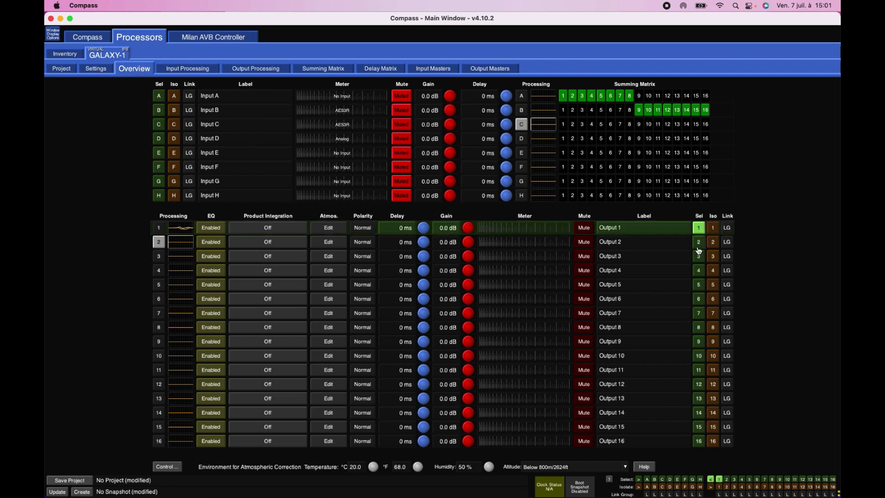
pyautogui.click(698, 253)
pyautogui.click(699, 242)
pyautogui.click(590, 244)
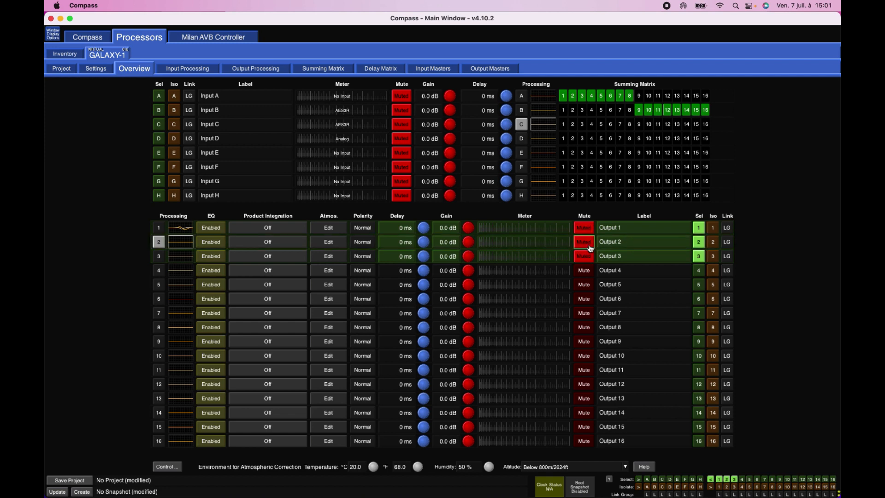
pyautogui.click(590, 244)
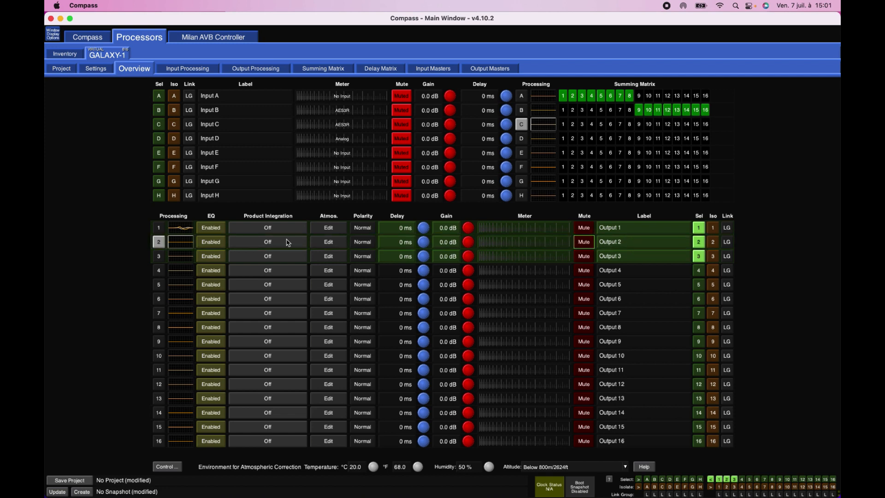
# - With outputs 1 to 3 selected, boost parametric band 3 from output 2's EQ to 12.6 dB at 128 Hz, and return to the overview
pyautogui.click(189, 240)
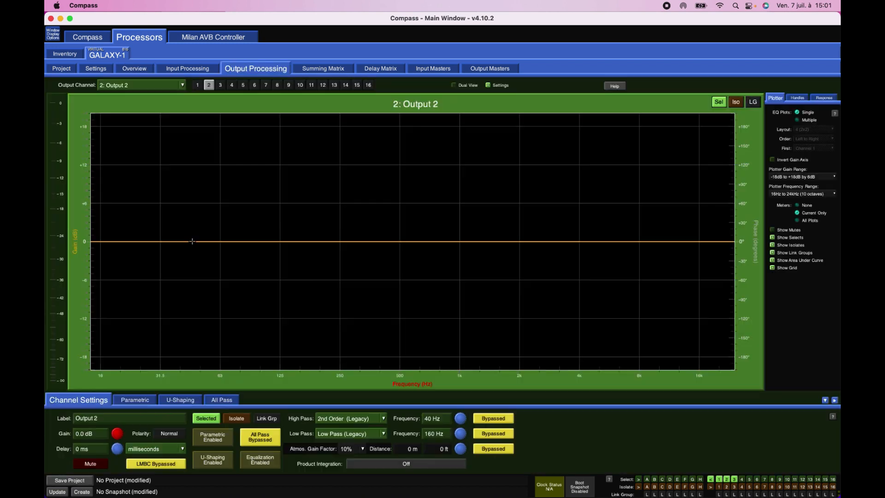
pyautogui.click(135, 400)
pyautogui.click(280, 241)
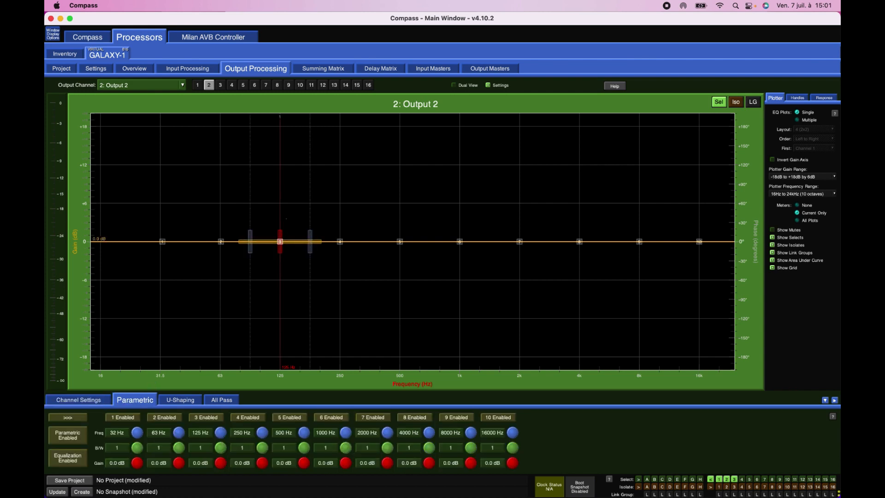
pyautogui.moveTo(281, 241); pyautogui.dragTo(282, 161)
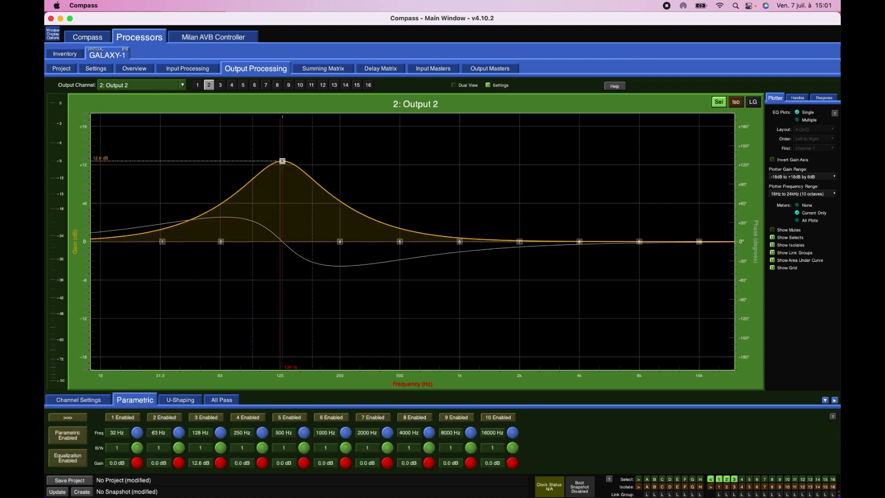
pyautogui.click(143, 71)
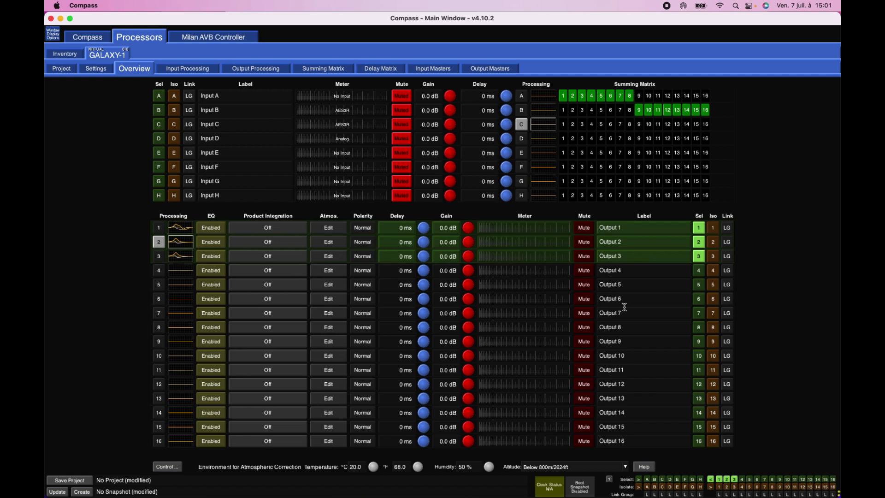
# - Isolate output 2 to try muting and unmuting the selected outputs without it, and release the isolation
pyautogui.click(712, 243)
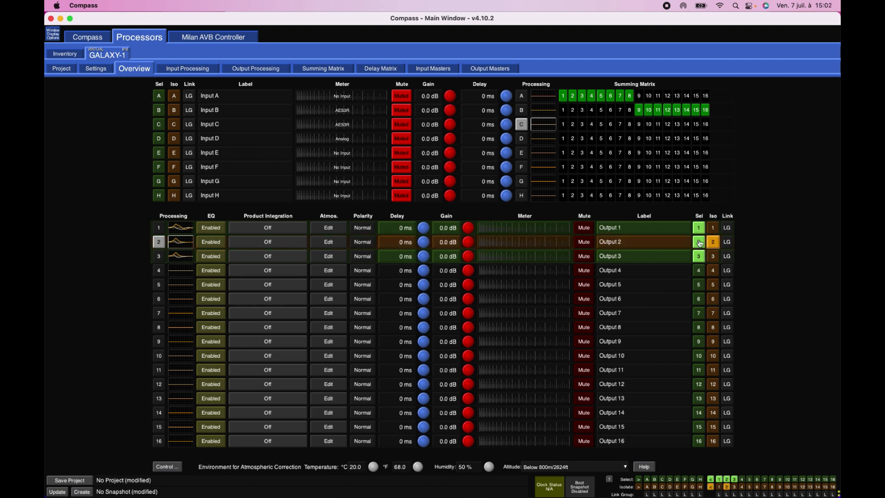
pyautogui.click(584, 256)
pyautogui.click(585, 257)
pyautogui.click(714, 242)
# - Assign outputs 1, 2 and 3 to link group 1 and enable that link group
pyautogui.click(726, 229)
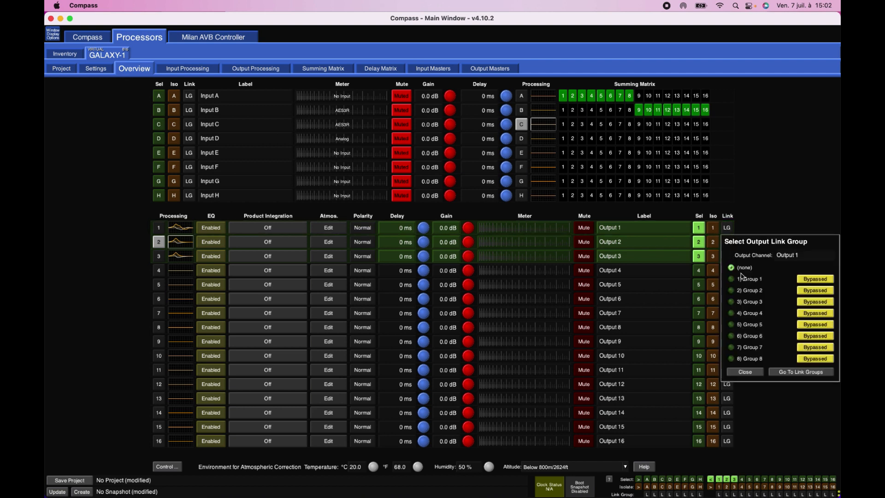
pyautogui.click(742, 279)
pyautogui.click(727, 243)
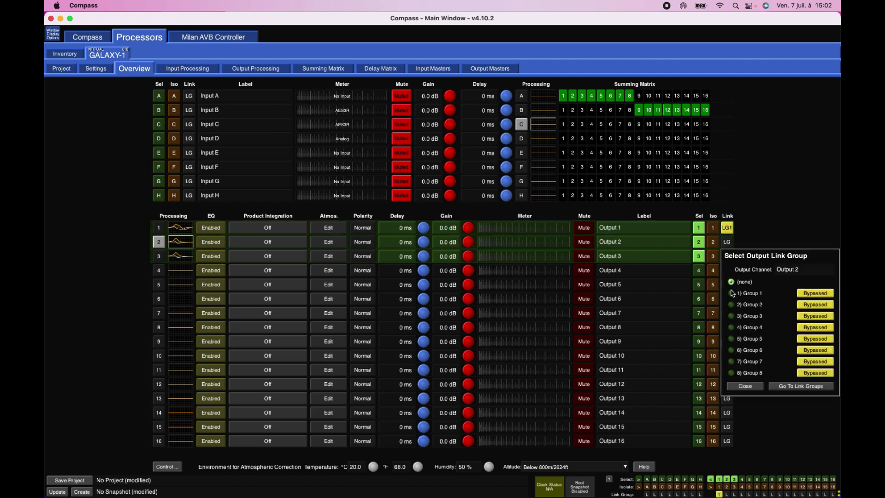
pyautogui.click(734, 293)
pyautogui.click(726, 257)
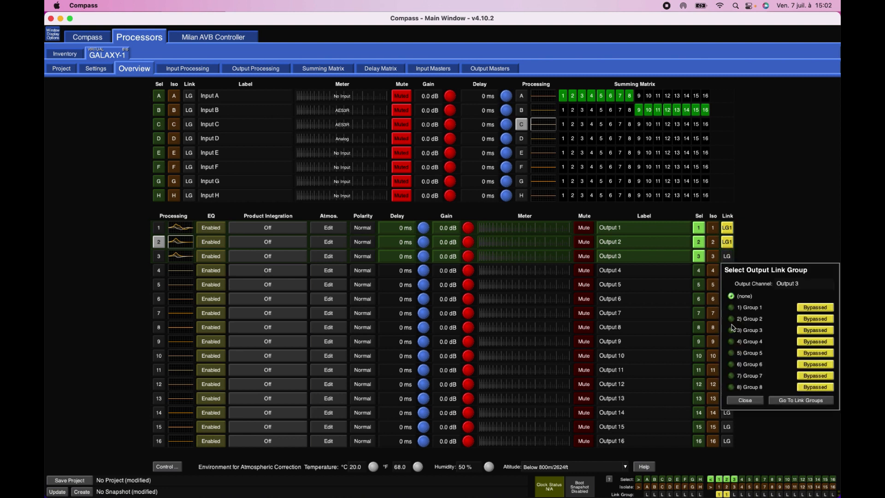
pyautogui.click(737, 307)
pyautogui.click(728, 260)
pyautogui.click(820, 308)
pyautogui.click(773, 238)
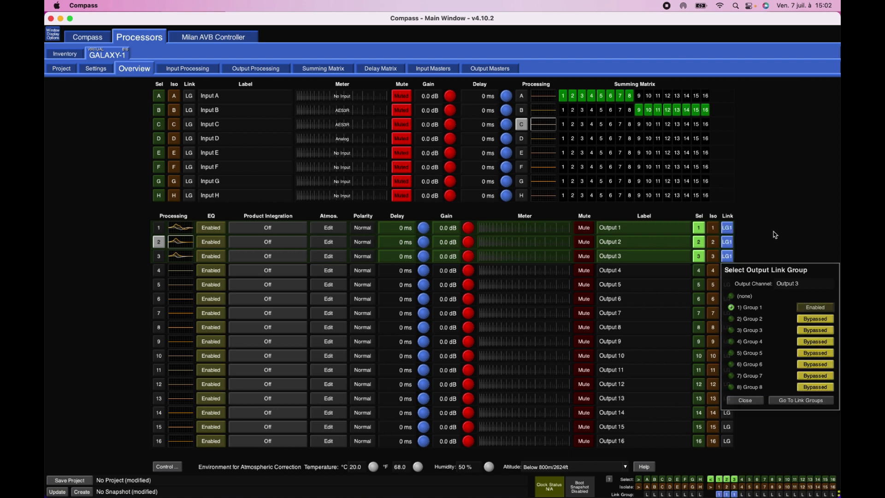
# - Toggle the linked selection from output 1, ending with it selected, and mute and unmute the linked outputs together
pyautogui.click(700, 230)
pyautogui.click(699, 230)
pyautogui.click(699, 230)
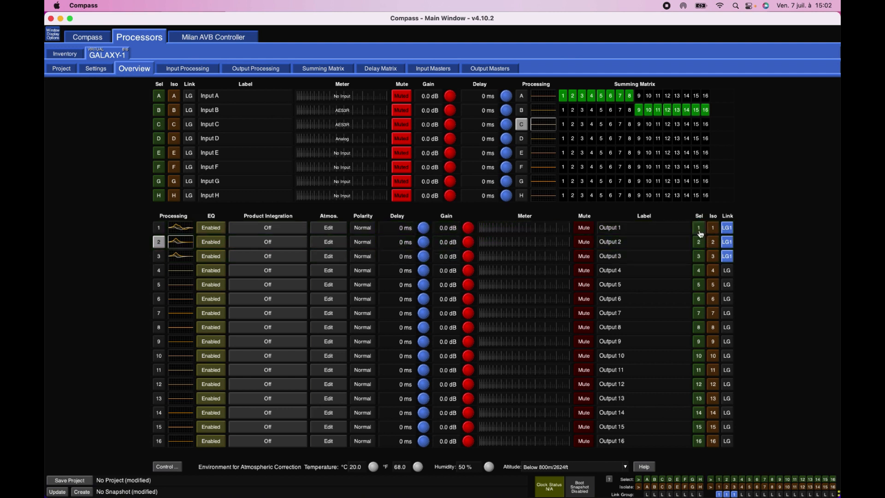
pyautogui.click(699, 232)
pyautogui.click(583, 231)
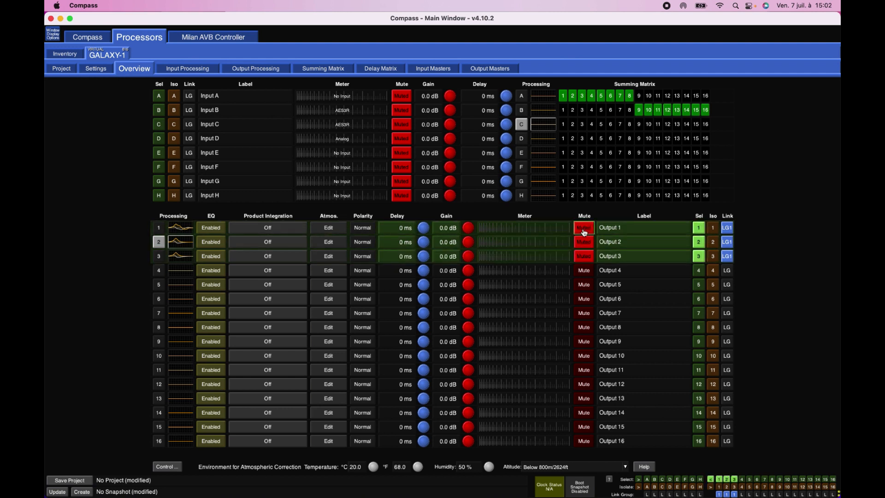
pyautogui.click(583, 231)
# - Isolate output 3 to try the linked mute and selection without it, release it, and toggle the group's selection off and on
pyautogui.click(713, 258)
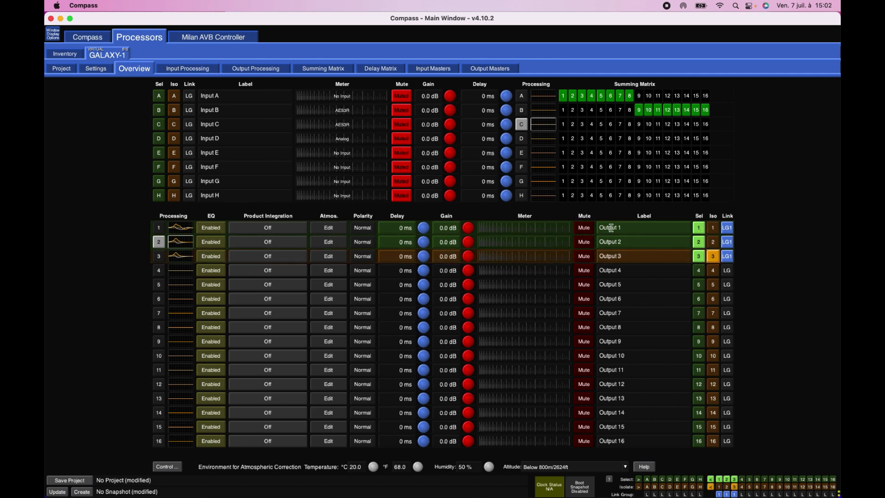
pyautogui.click(587, 231)
pyautogui.click(588, 231)
pyautogui.click(699, 230)
pyautogui.click(699, 230)
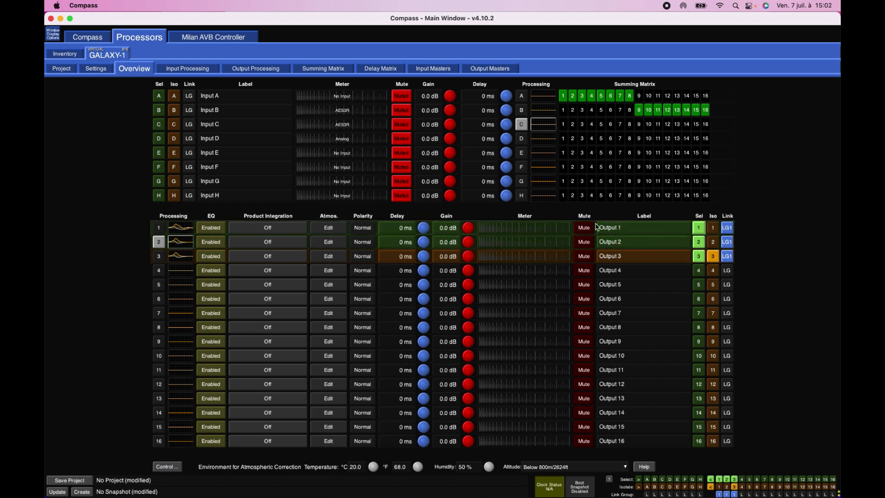
pyautogui.click(583, 228)
pyautogui.click(583, 227)
pyautogui.click(712, 256)
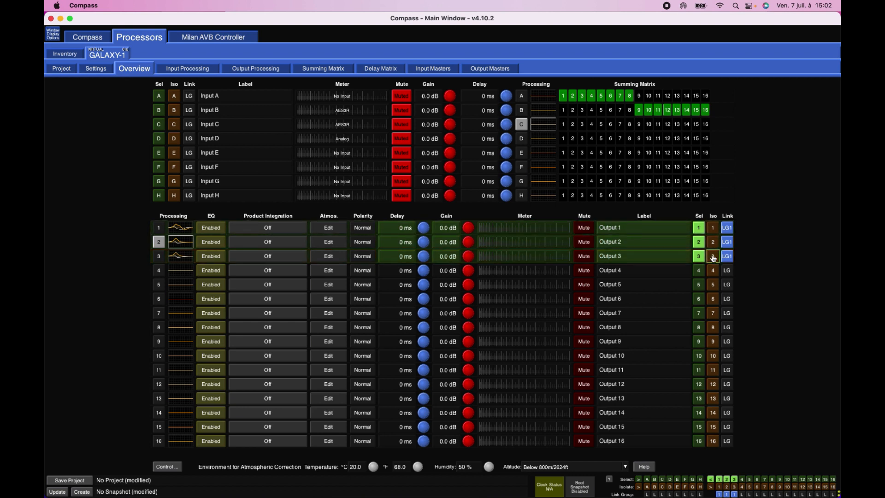
pyautogui.click(699, 256)
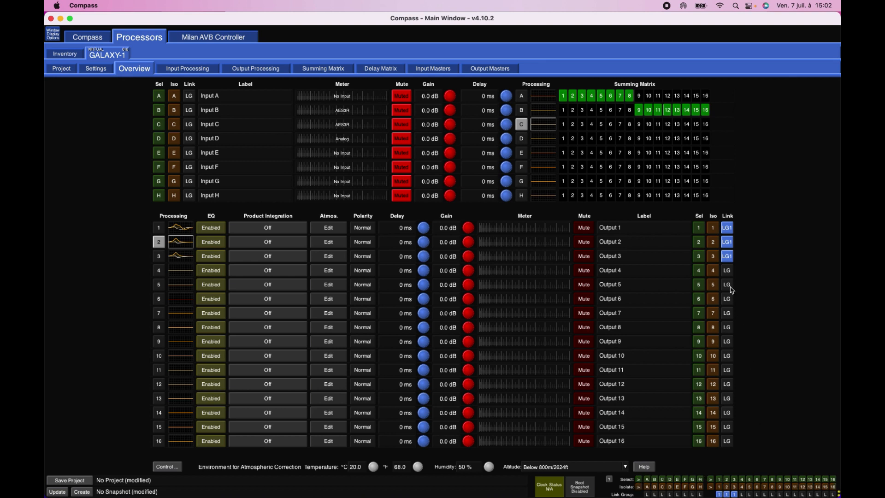
pyautogui.click(698, 229)
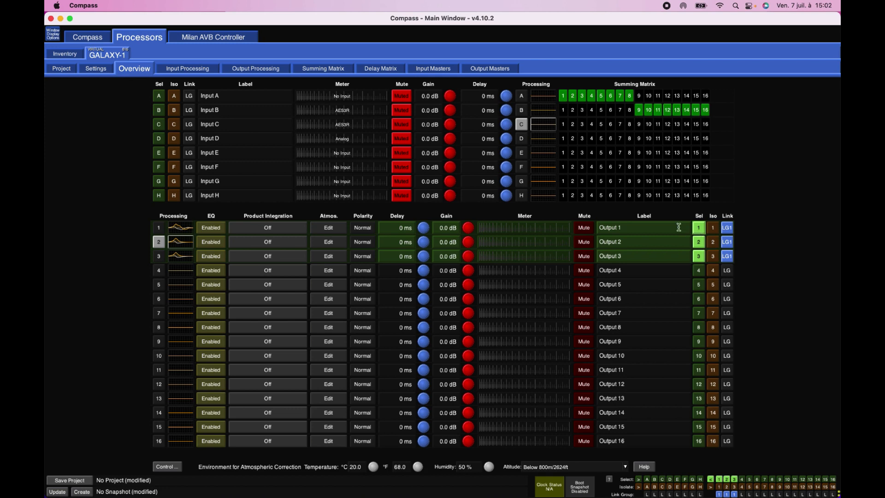
# - View the linked outputs in the output masters, look through the input masters, delay matrix and summing matrix, and return to the overview
pyautogui.click(483, 70)
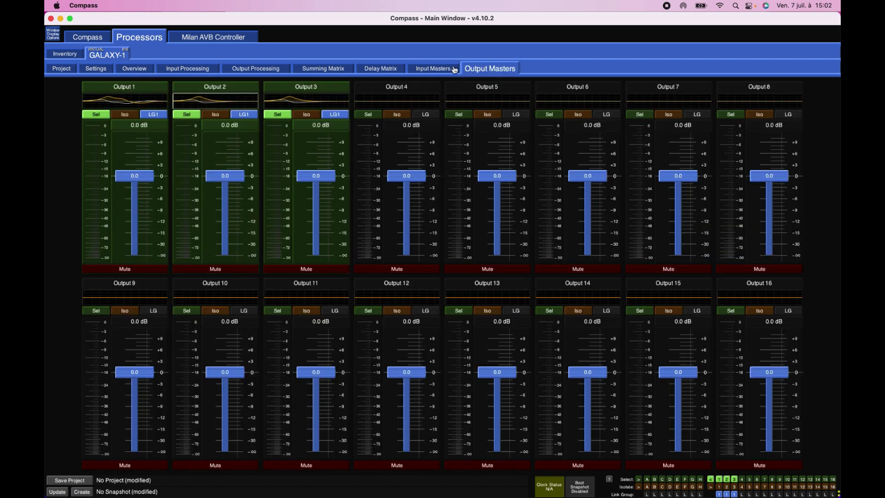
pyautogui.click(436, 70)
pyautogui.click(367, 72)
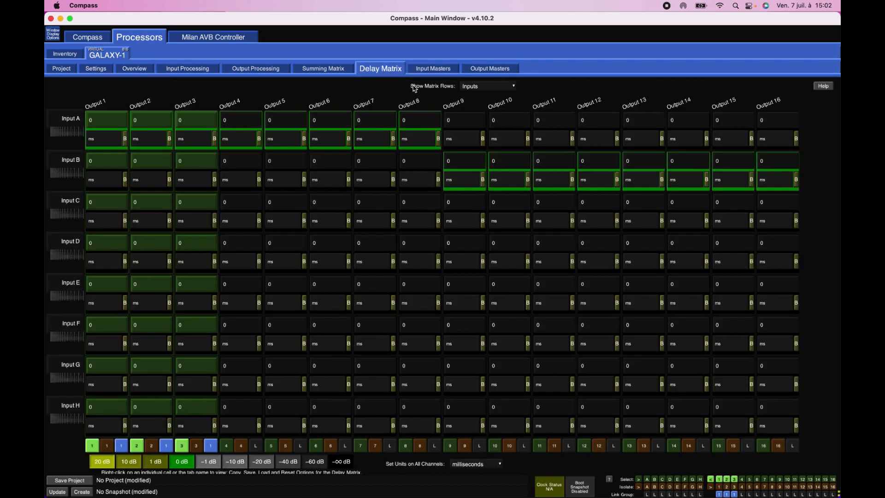
pyautogui.click(318, 70)
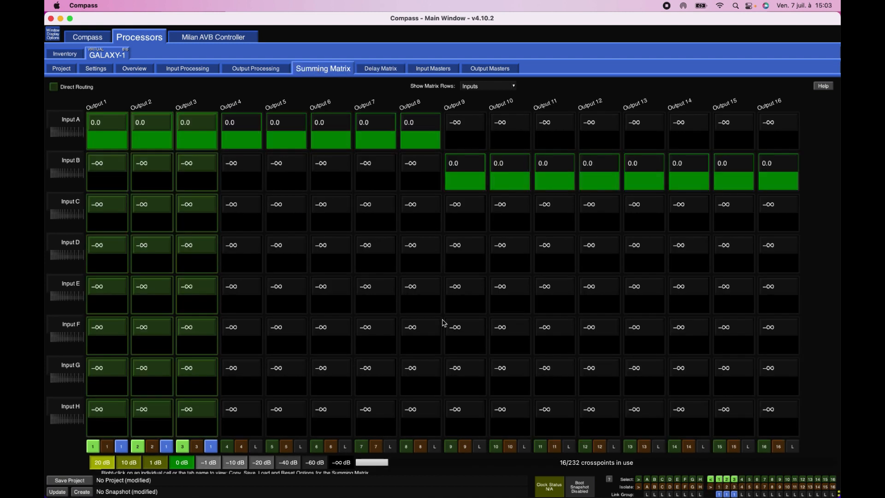
pyautogui.click(127, 70)
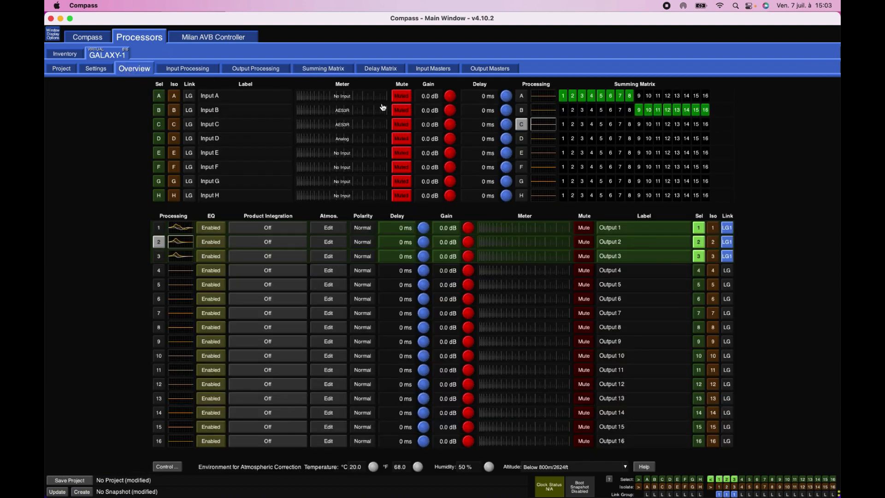
# - Select inputs C and D in the input masters, lower their gain together to -14.4 dB, and check them in the overview
pyautogui.click(436, 71)
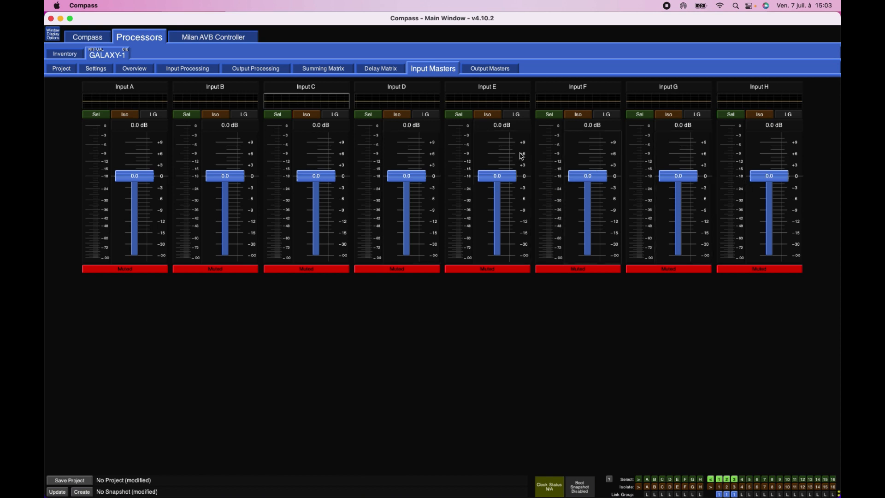
pyautogui.click(278, 115)
pyautogui.click(369, 114)
pyautogui.moveTo(409, 180); pyautogui.dragTo(407, 230)
pyautogui.click(135, 70)
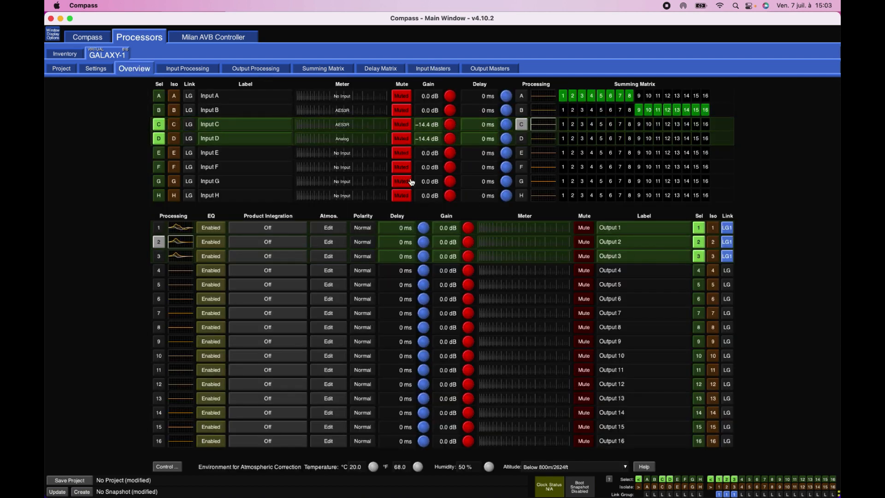
# - Set the master gains of output 4 to -9.8 dB, output 6 to -16.1 dB and output 7 to 9.8 dB, and check output 7's processing
pyautogui.click(492, 73)
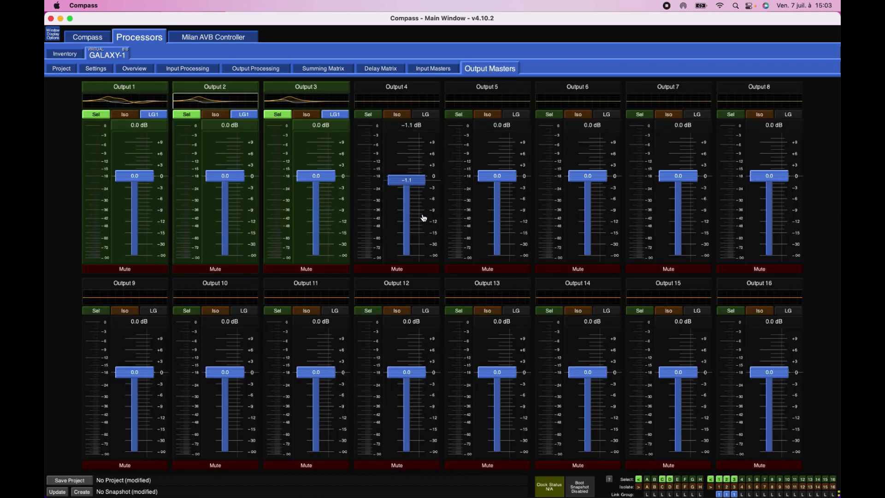
pyautogui.moveTo(416, 181); pyautogui.dragTo(416, 218)
pyautogui.moveTo(588, 179); pyautogui.dragTo(589, 238)
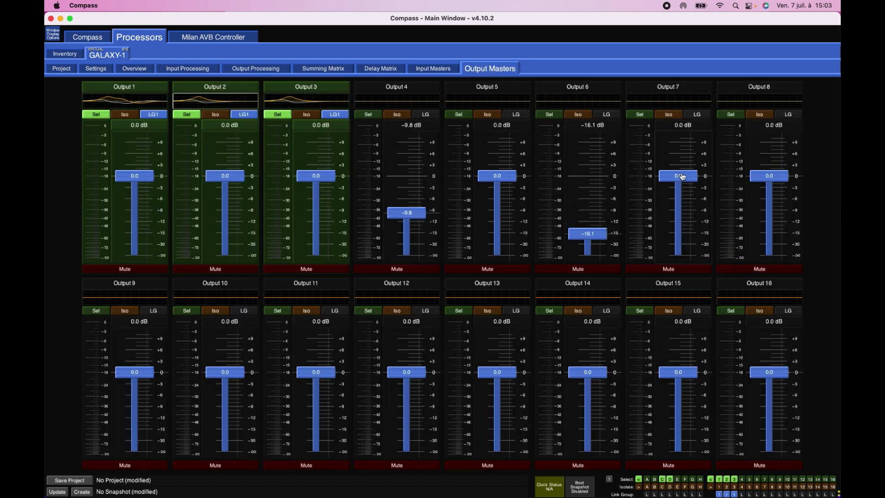
pyautogui.moveTo(681, 175); pyautogui.dragTo(681, 139)
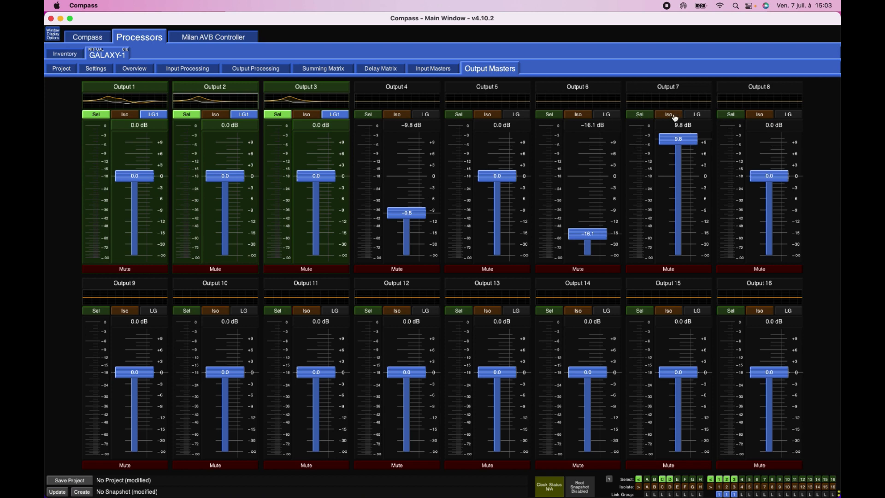
pyautogui.doubleClick(658, 102)
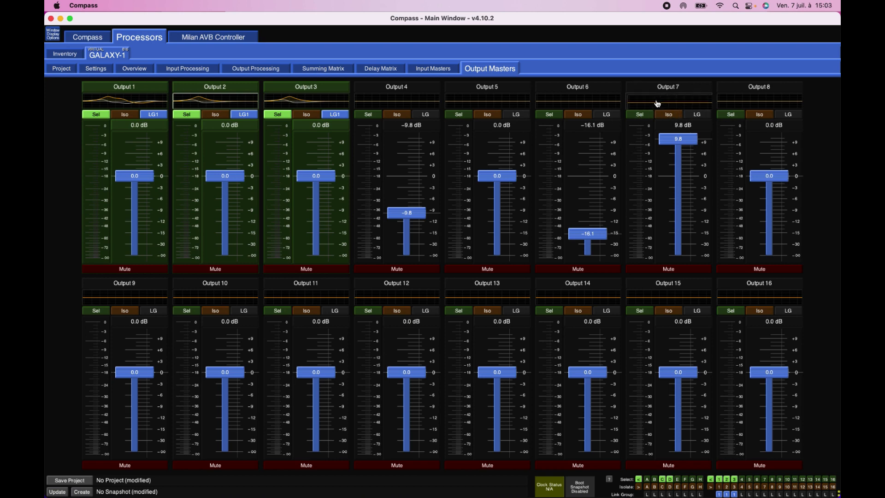
pyautogui.click(122, 68)
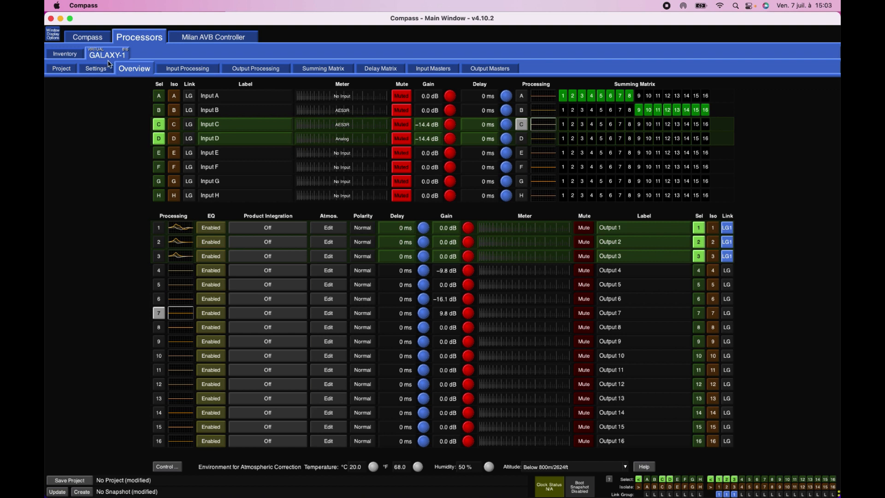
# - Create a new snapshot named 1 in the project's snapshot library and return to the overview
pyautogui.click(58, 70)
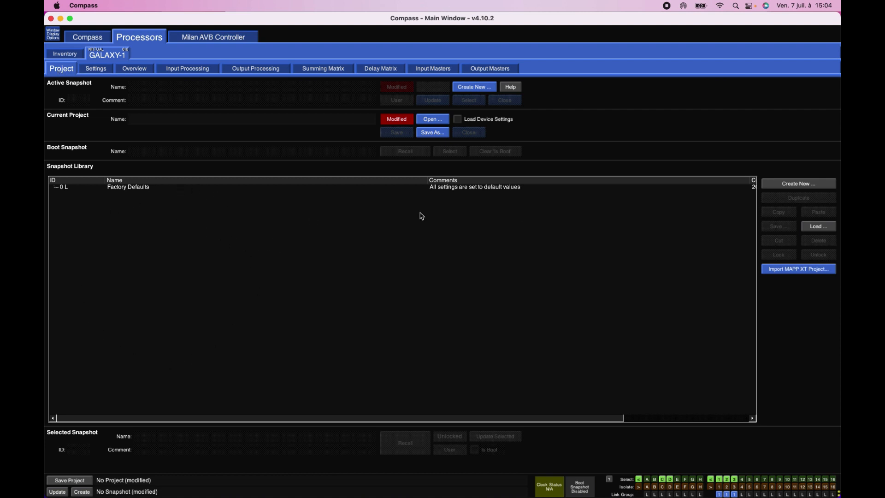
pyautogui.click(814, 185)
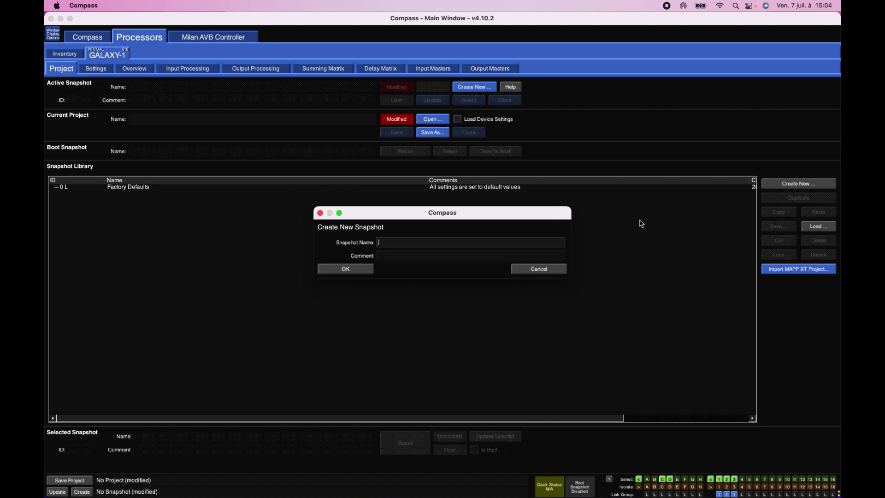
pyautogui.write('1')
pyautogui.click(355, 269)
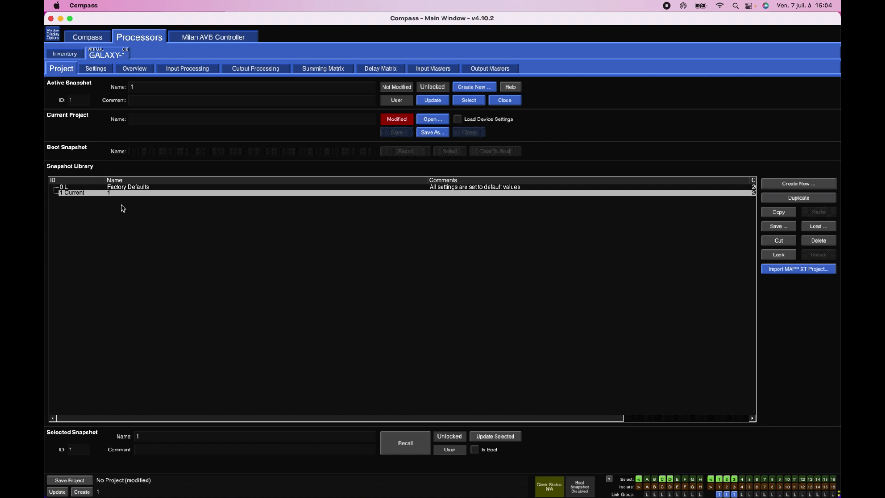
pyautogui.click(143, 73)
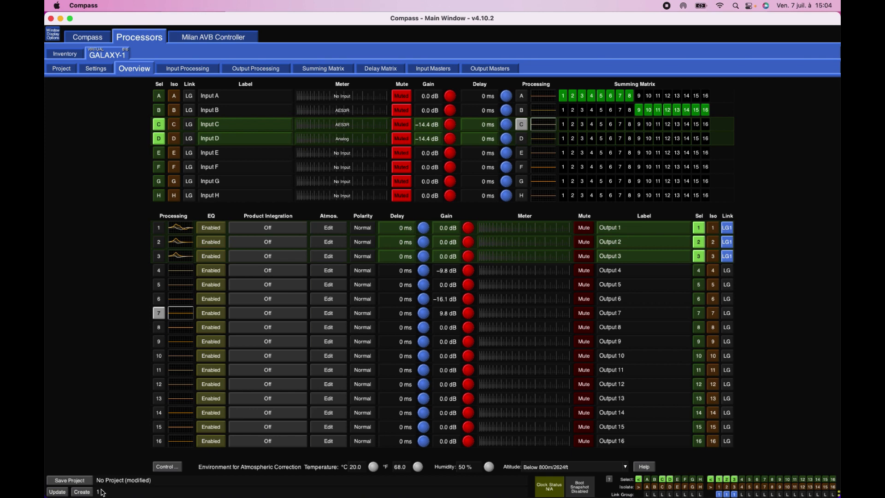
# - Reset the output equalization of outputs 1, 2 and 3 from output 1's EQ plot and return to the overview
pyautogui.click(187, 228)
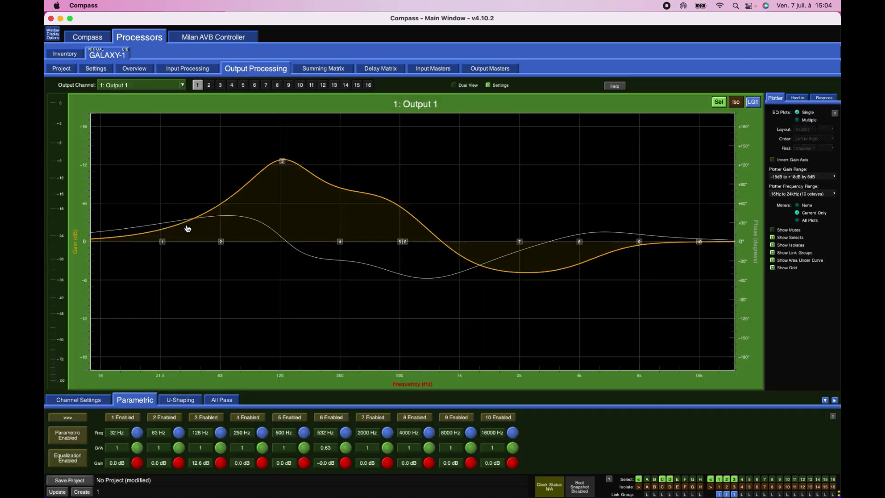
pyautogui.rightClick(468, 168)
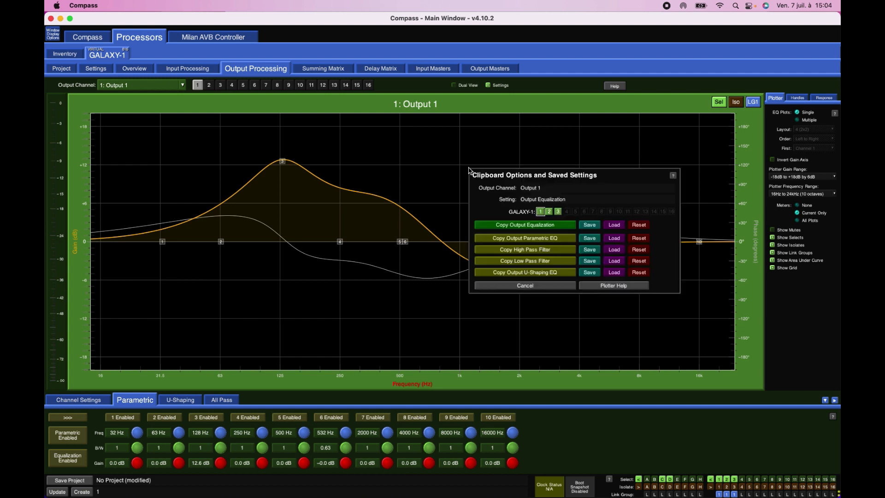
pyautogui.click(638, 225)
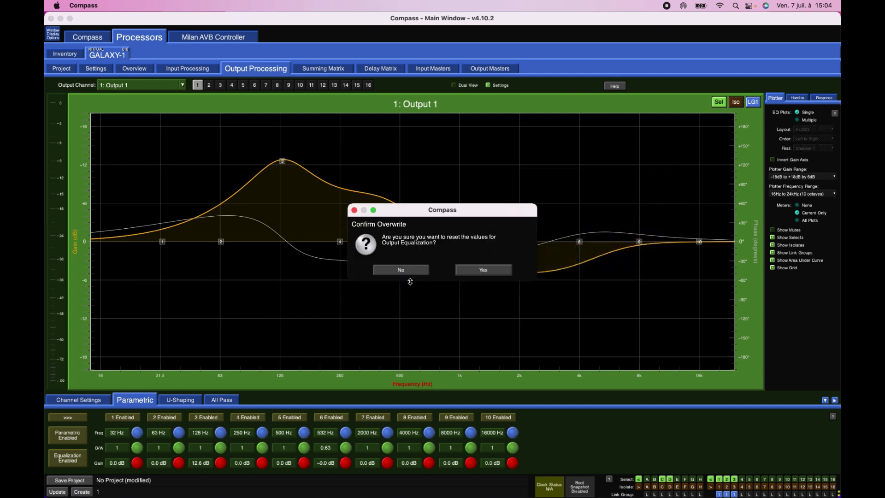
pyautogui.click(502, 272)
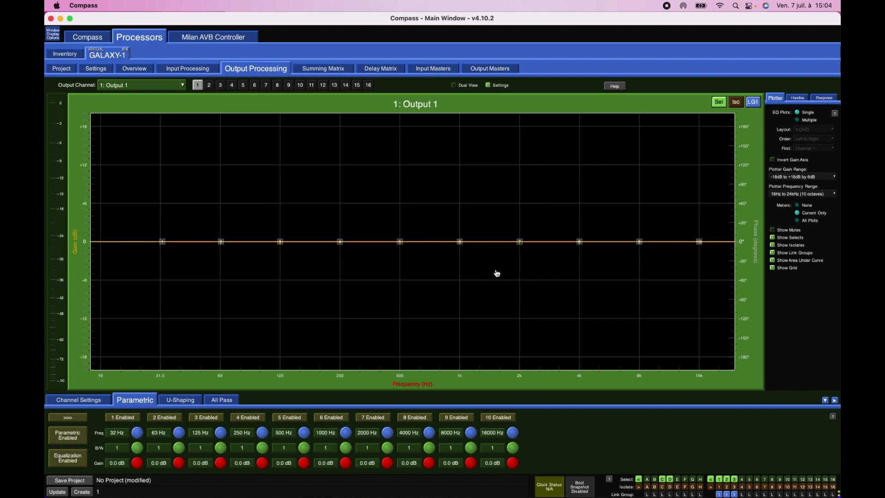
pyautogui.click(137, 72)
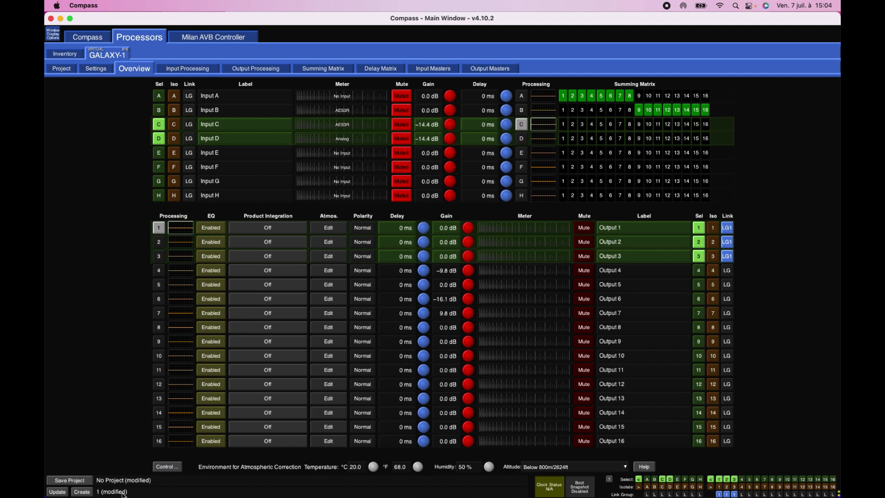
# - Create a new snapshot named 2 in the project's snapshot library
pyautogui.moveTo(144, 497)
pyautogui.click(69, 70)
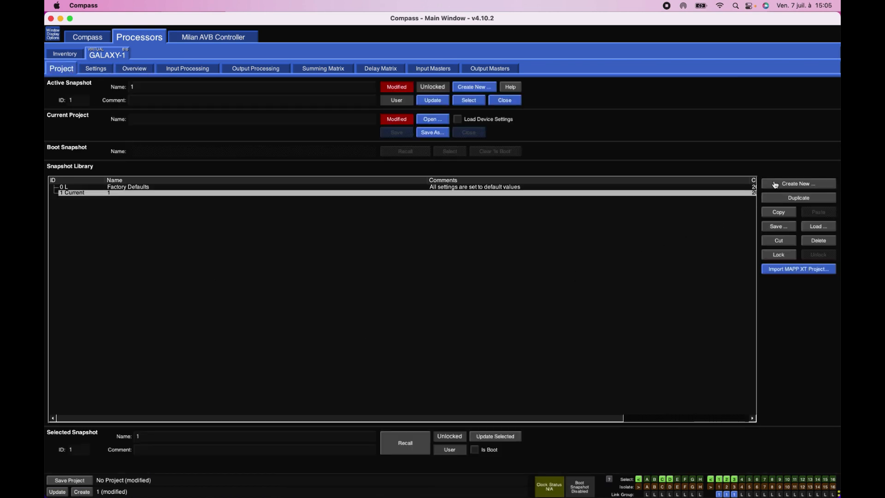
pyautogui.click(775, 185)
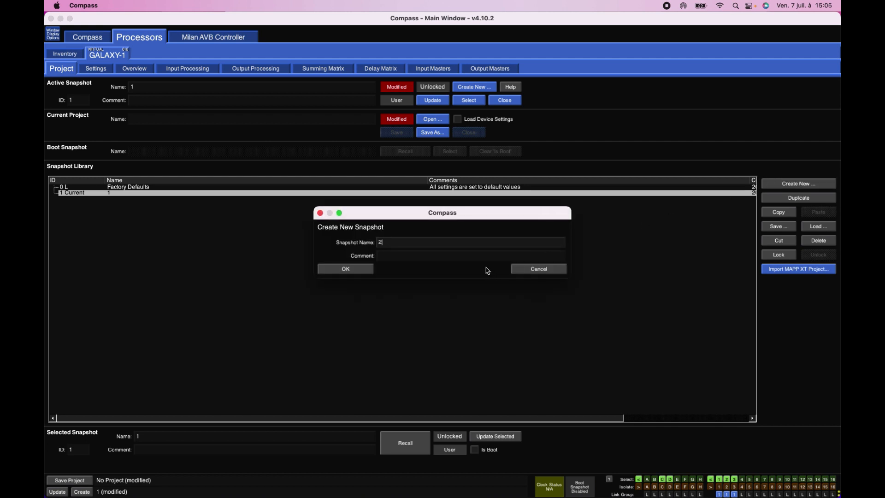
pyautogui.click(336, 271)
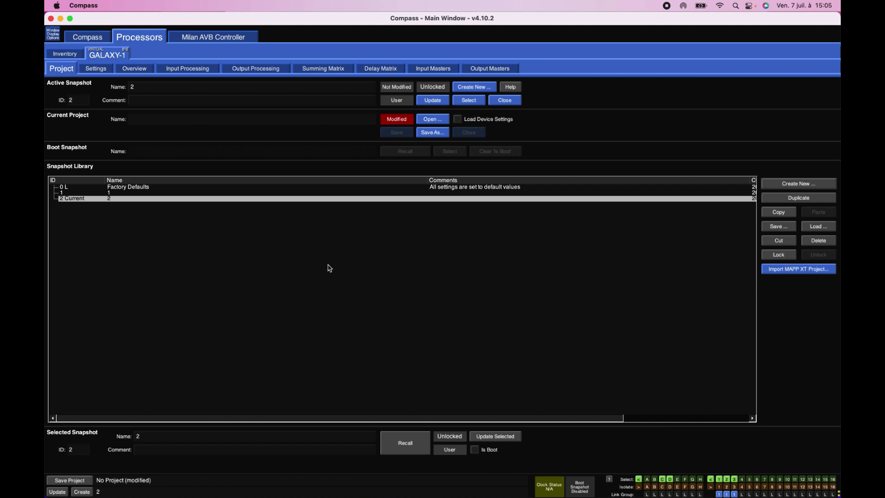
# - Recall snapshot 1 with the default exclusions and check the channels in the overview
pyautogui.doubleClick(125, 193)
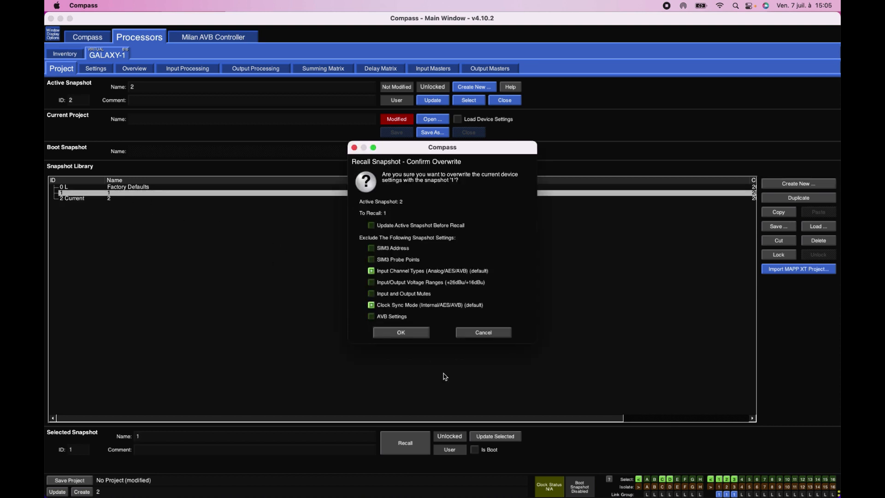
pyautogui.click(420, 334)
pyautogui.click(124, 69)
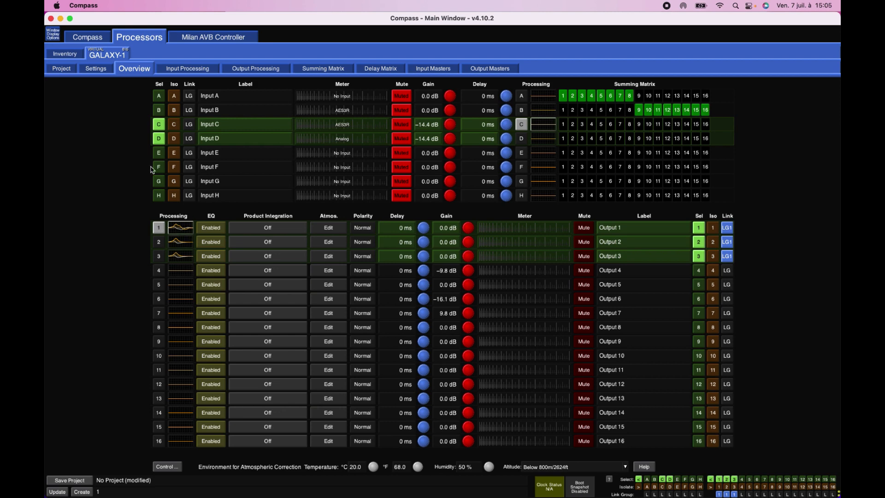
# - Recall snapshot 2 from the snapshot library with the default exclusions and check the channels in the overview
pyautogui.click(67, 71)
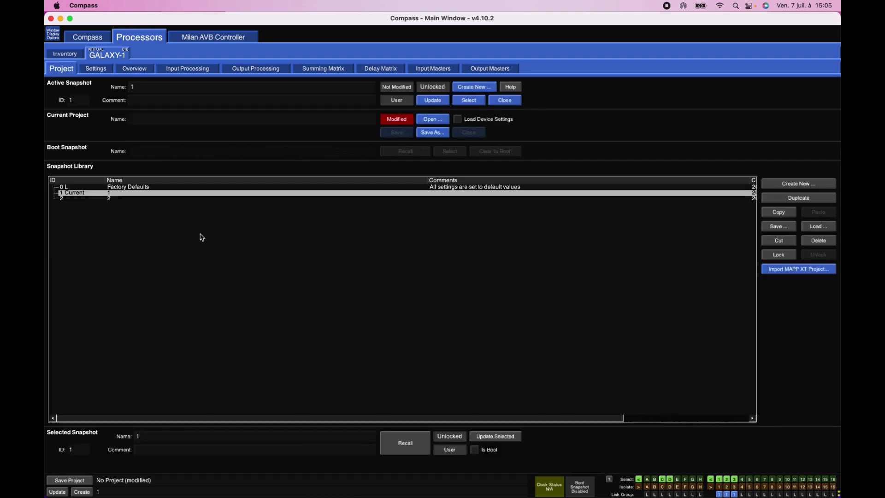
pyautogui.doubleClick(110, 199)
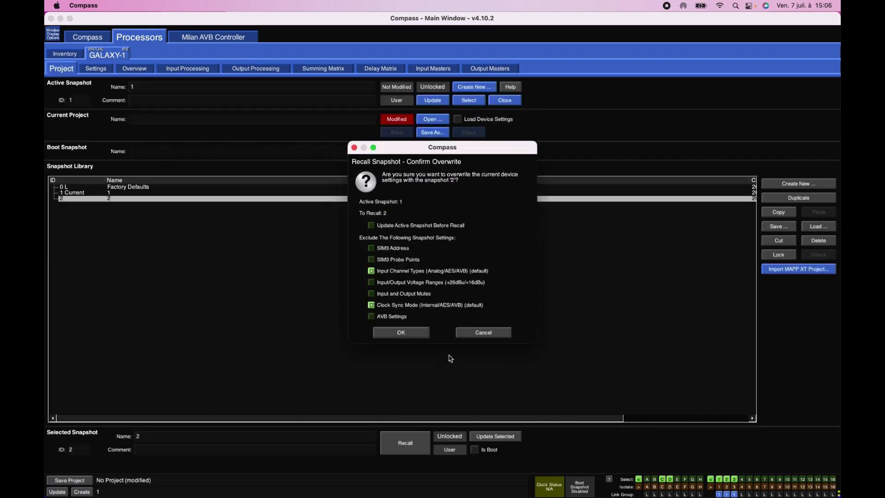
pyautogui.click(406, 333)
pyautogui.click(134, 70)
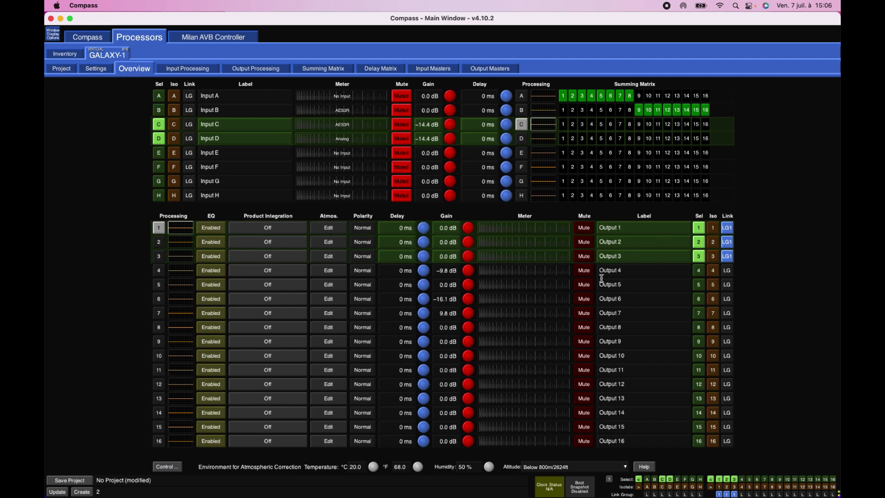
# - Mute output 4 and store the current settings as a new snapshot named 3
pyautogui.click(583, 270)
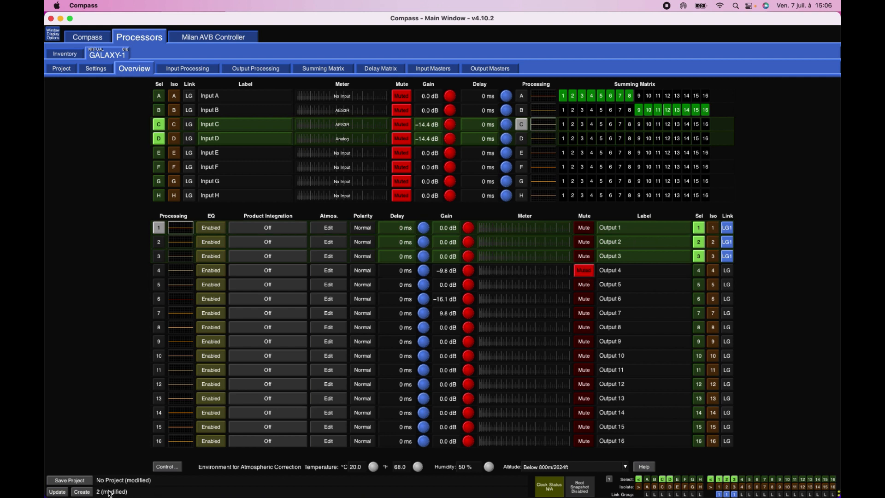
pyautogui.click(83, 492)
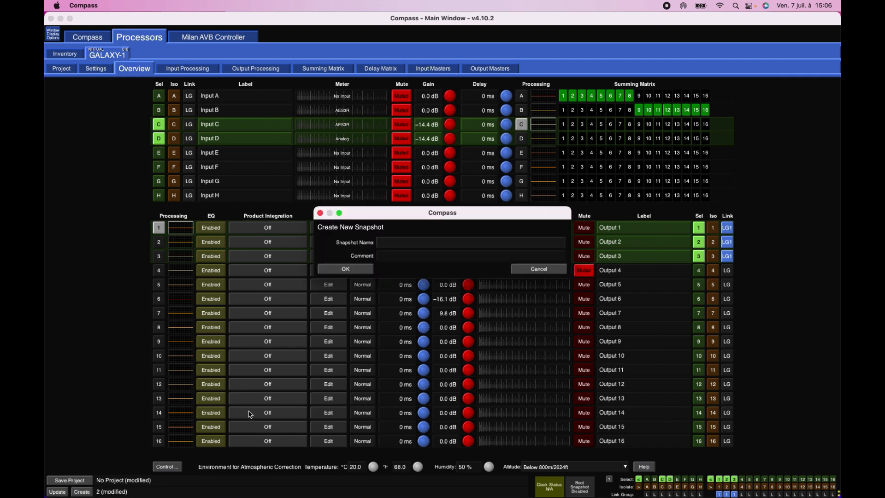
pyautogui.write('3')
pyautogui.click(362, 269)
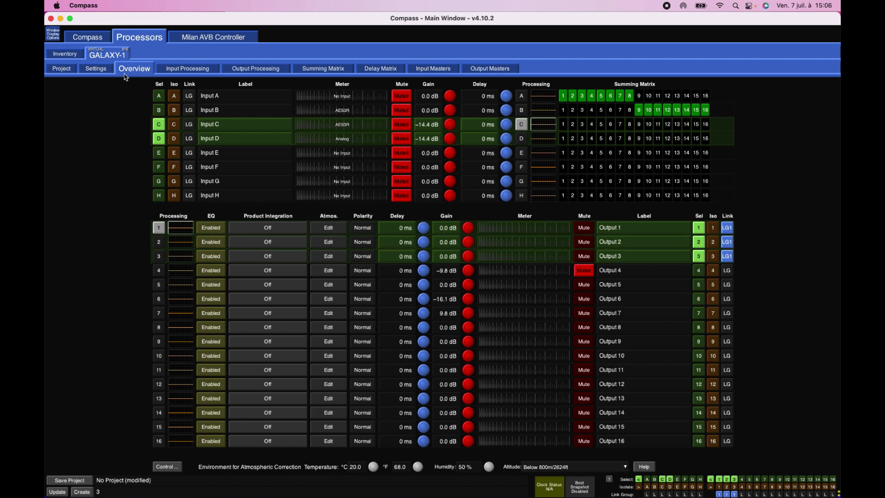
# - Return to the project's snapshot library and recall snapshot 2 over the active snapshot 3
pyautogui.click(108, 72)
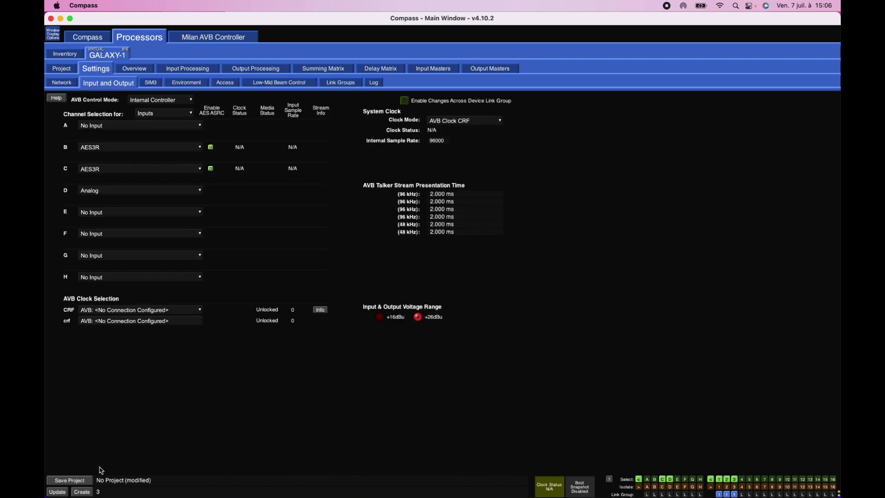
pyautogui.click(62, 69)
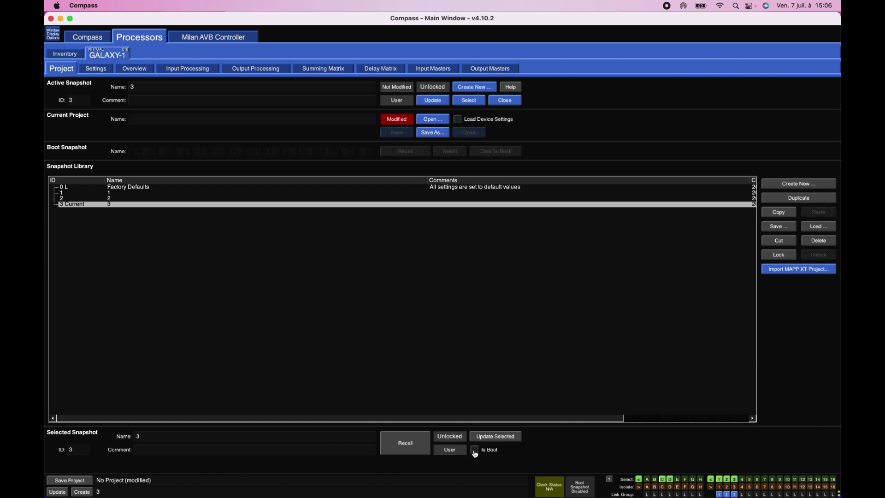
pyautogui.doubleClick(80, 199)
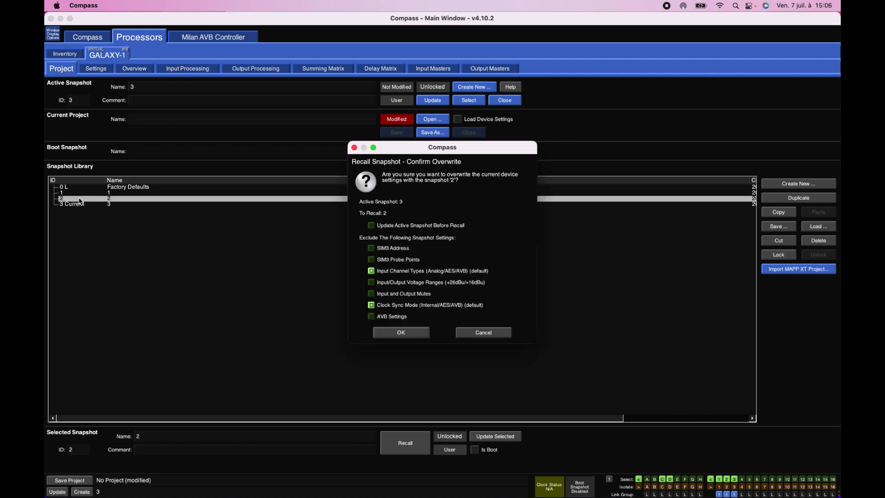
pyautogui.click(383, 334)
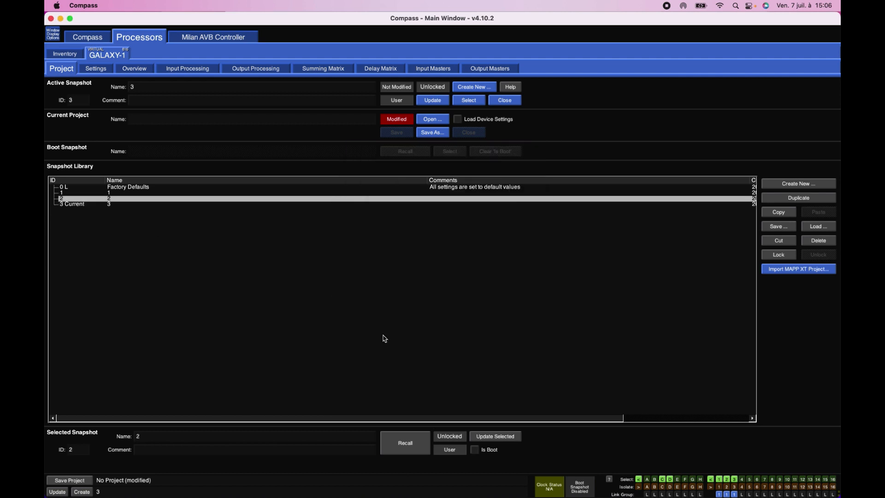
# - Mark snapshot 2 as the boot snapshot and clear that designation again
pyautogui.click(474, 451)
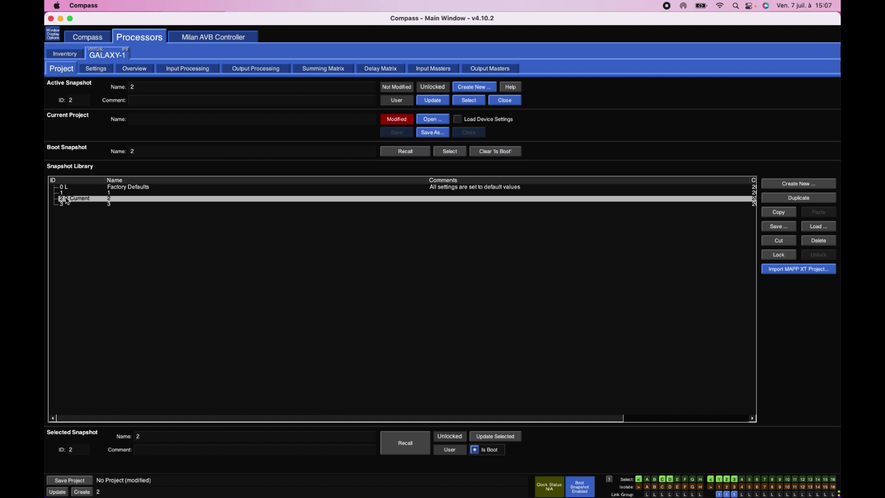
pyautogui.moveTo(55, 497)
pyautogui.click(475, 450)
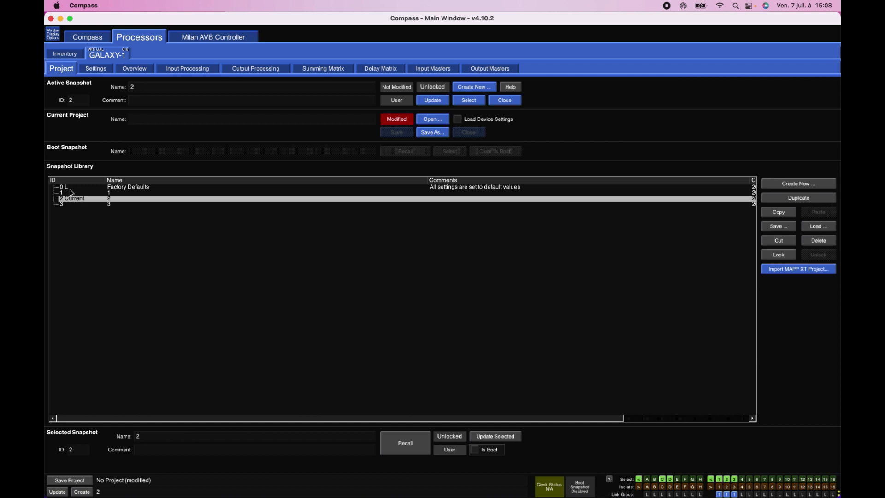
# - Mute outputs 4, 6, 9 and 11 in the overview and set output 6's gain to -17.6 dB
pyautogui.click(104, 69)
pyautogui.click(139, 70)
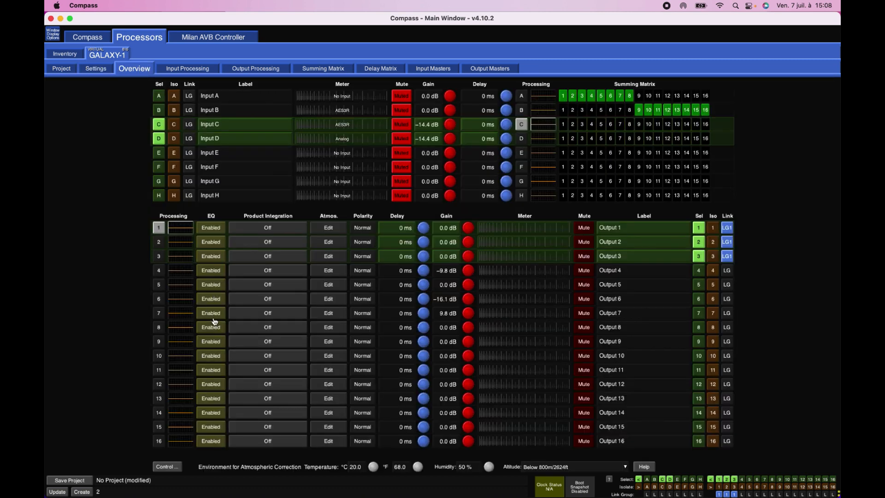
pyautogui.click(584, 299)
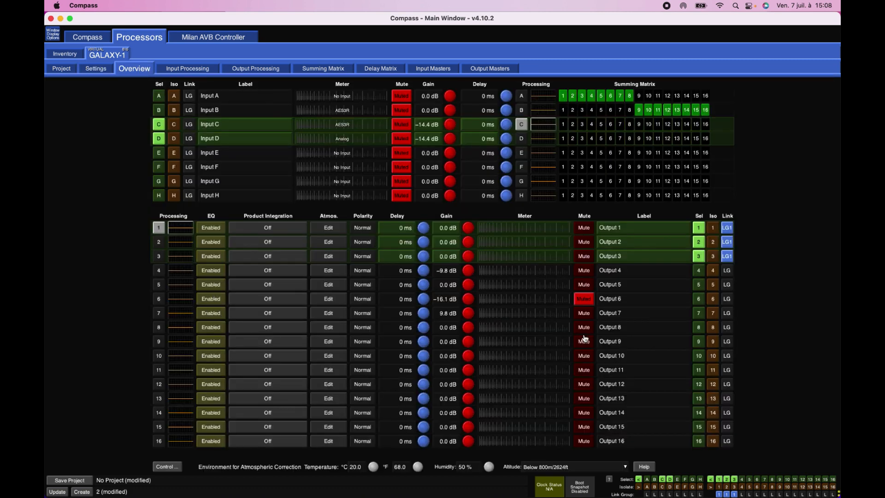
pyautogui.click(584, 341)
pyautogui.click(584, 370)
pyautogui.click(583, 272)
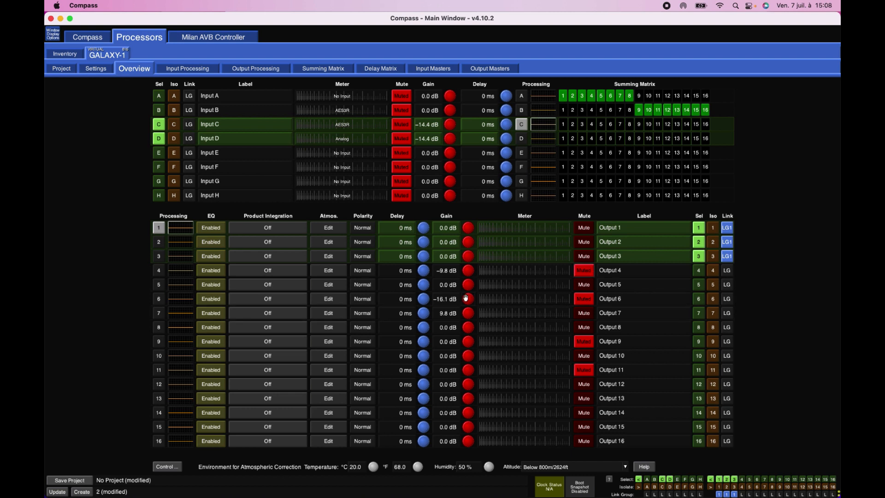
pyautogui.moveTo(465, 297); pyautogui.dragTo(478, 304)
# - View the dialog for saving the project as a GALAXY project file, cancel it, and return to the overview
pyautogui.click(62, 69)
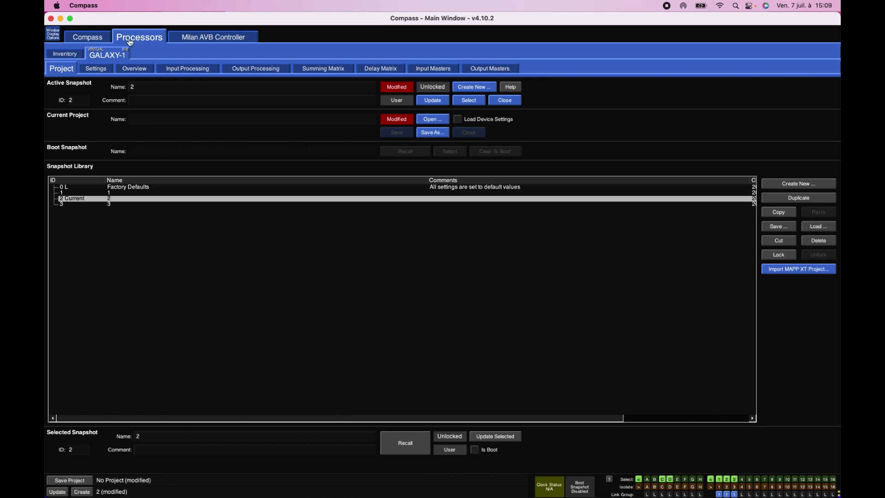
pyautogui.click(435, 134)
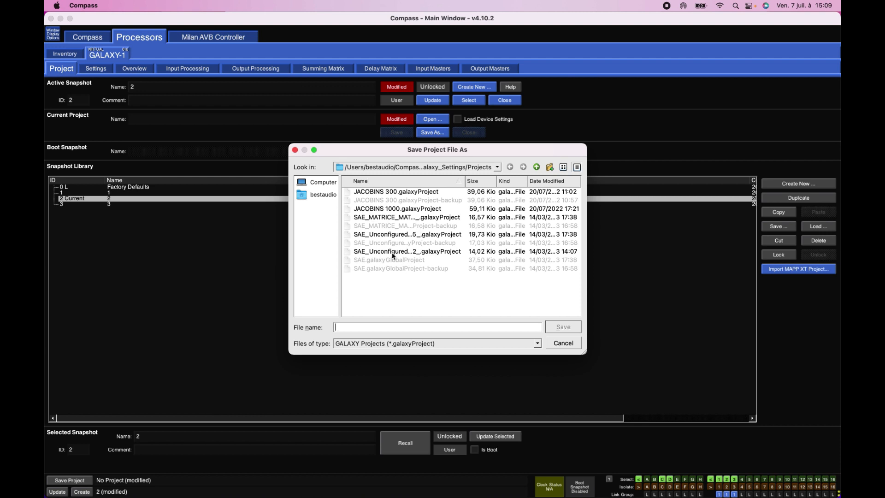
pyautogui.click(565, 345)
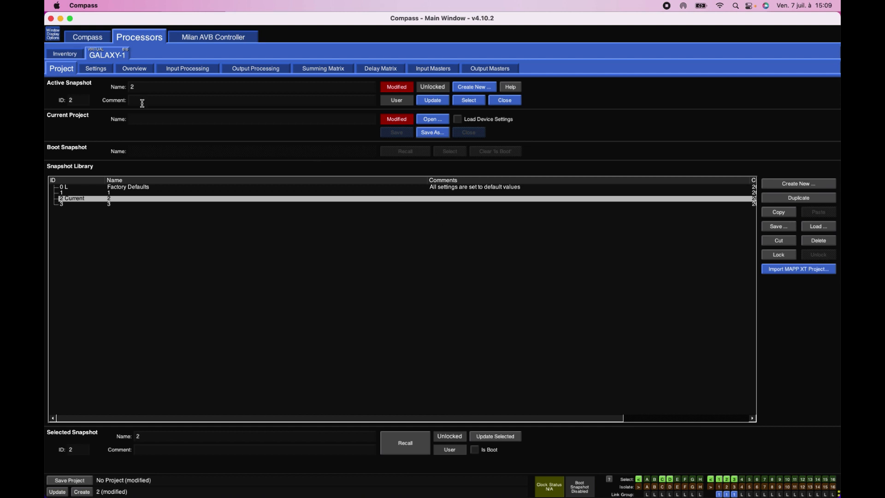
pyautogui.click(105, 68)
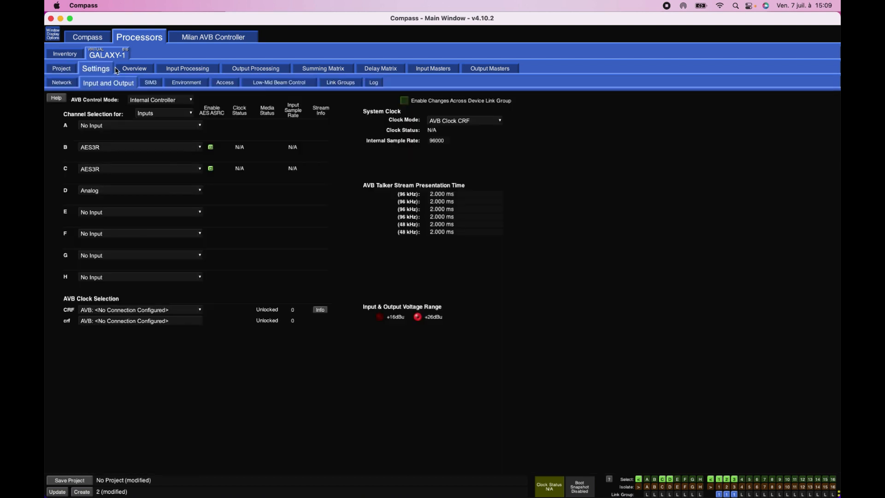
pyautogui.click(135, 69)
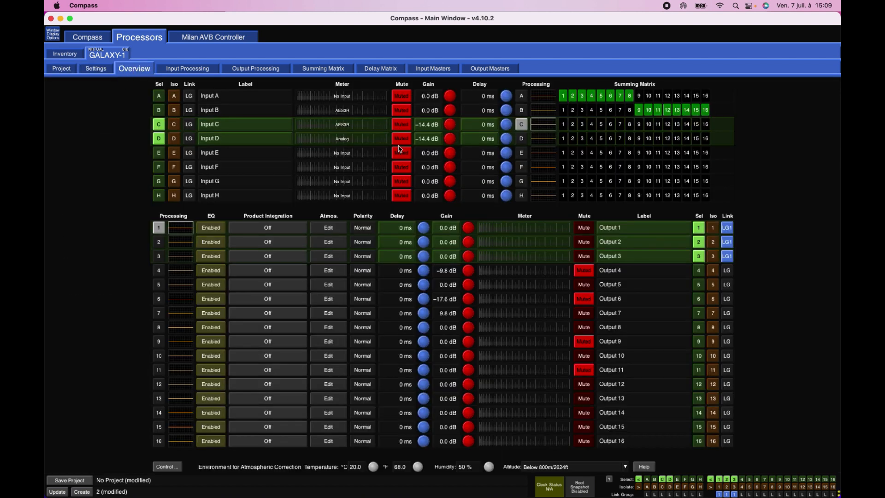